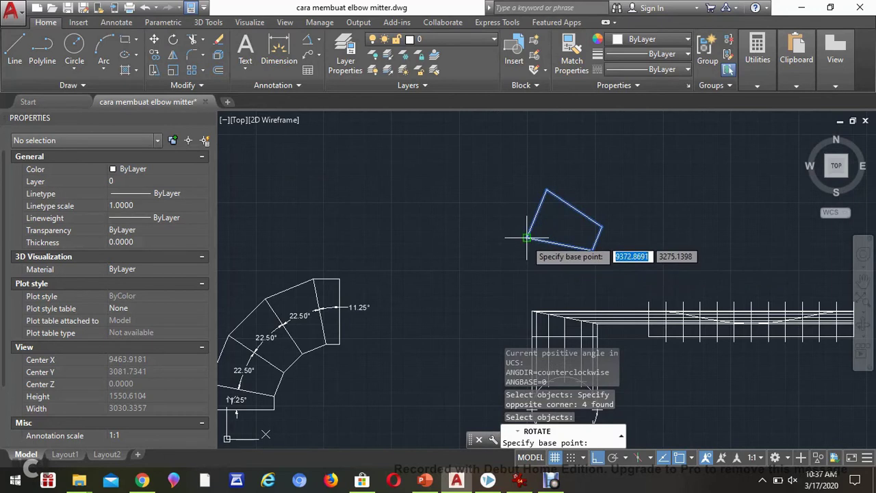
Rotate the trapezoidal elbow segment by reference about its lower-left corner so that its long edge stands vertical
left_click(527, 238)
right_click(528, 238)
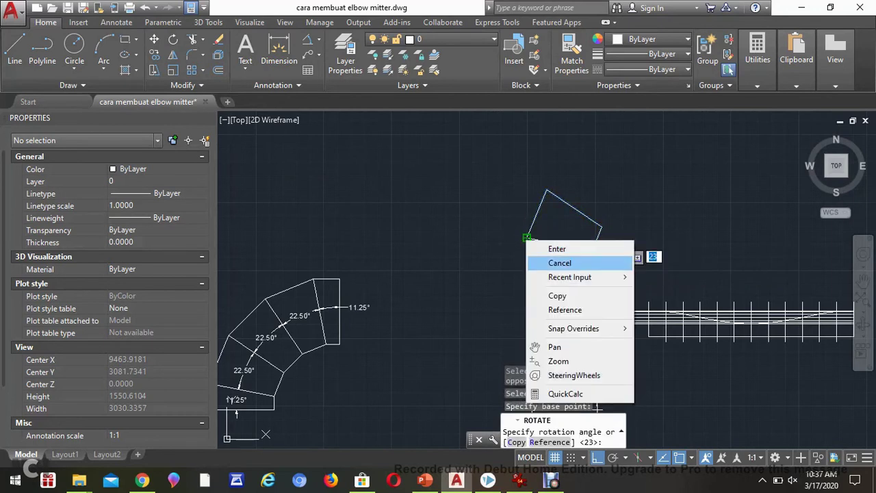
left_click(565, 309)
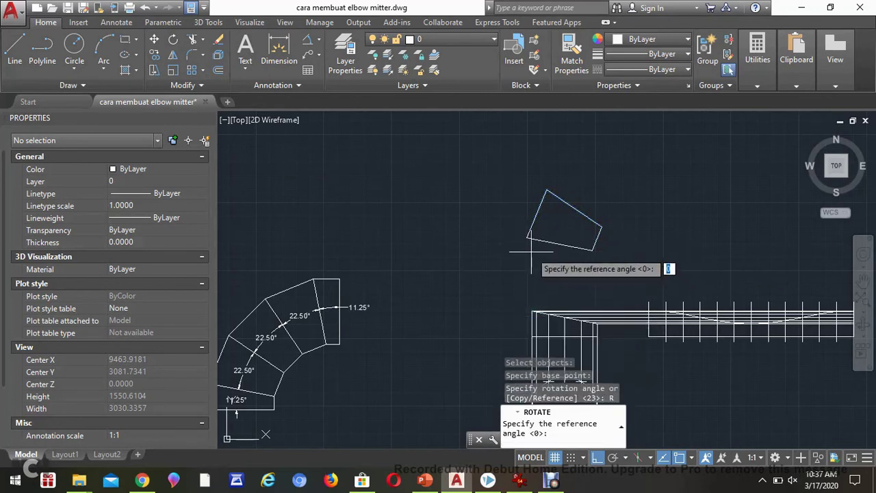
left_click(527, 237)
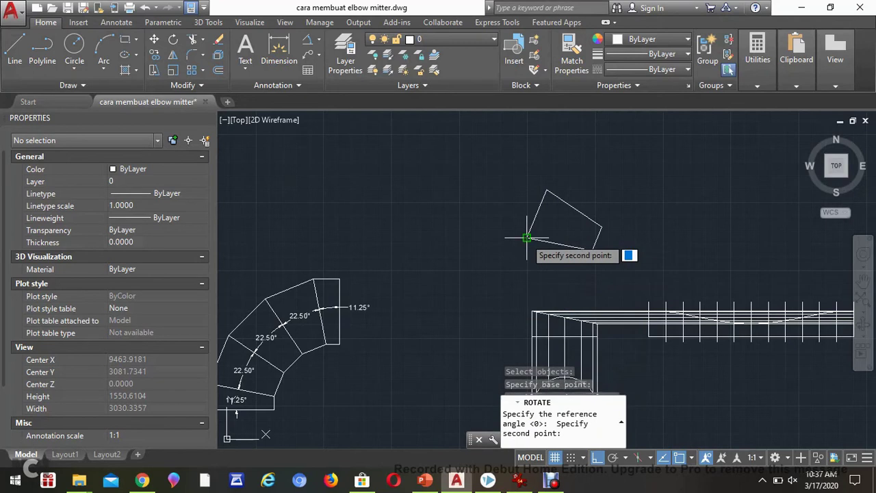
left_click(546, 189)
left_click(524, 148)
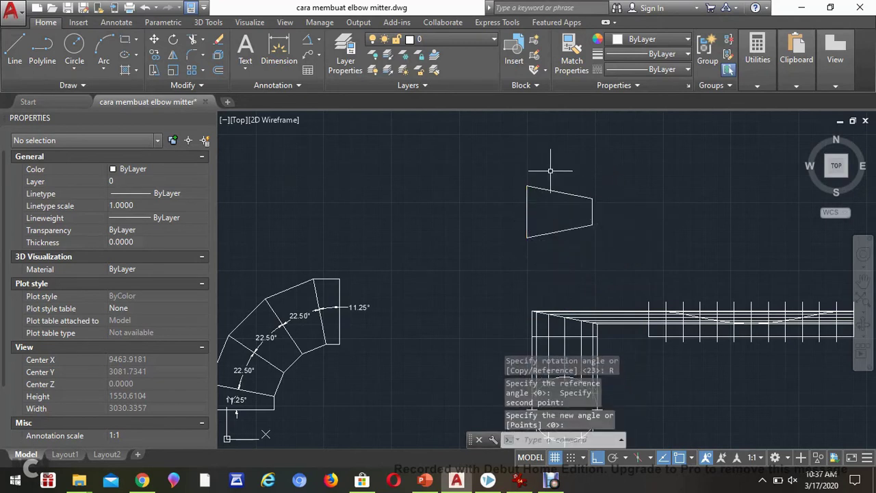
Draw a vertical line about 905 units long upward from the upper-left corner of the end segment above the circle
middle_click_drag(628, 230, 598, 204)
type("l")
key("Return")
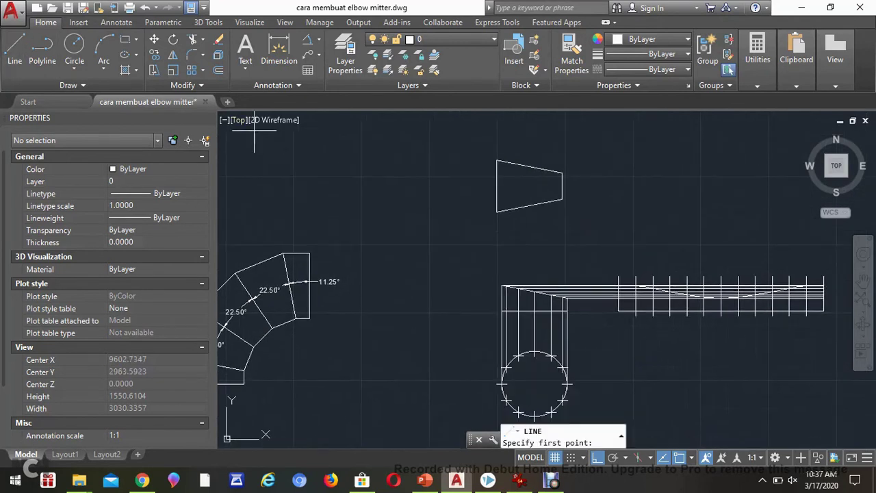
scroll(510, 250, "up", 2)
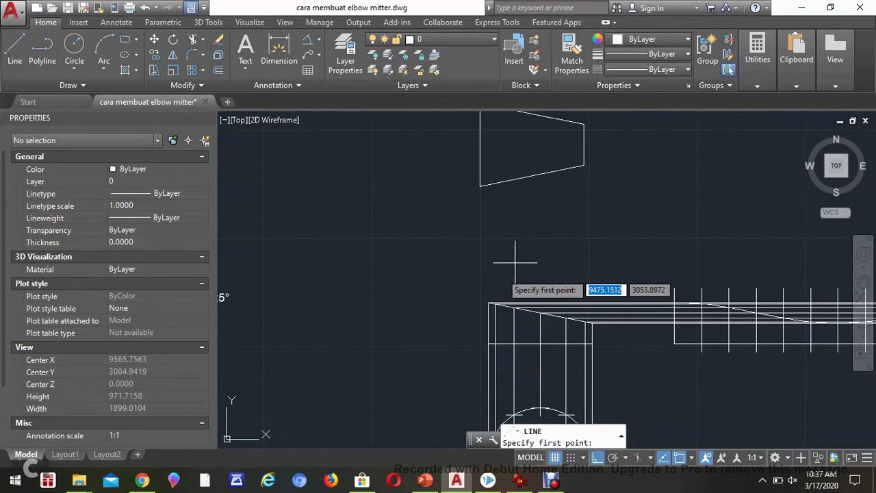
left_click(488, 299)
scroll(489, 299, "down", 3)
left_click(489, 176)
key("Escape")
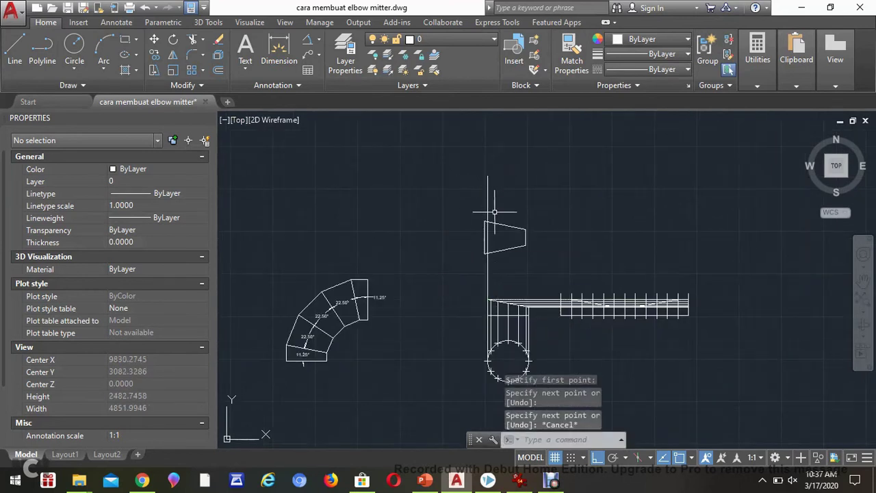
Move the trapezoidal segment horizontally so that its long edge lies on the vertical line
left_click(479, 209)
left_click(558, 270)
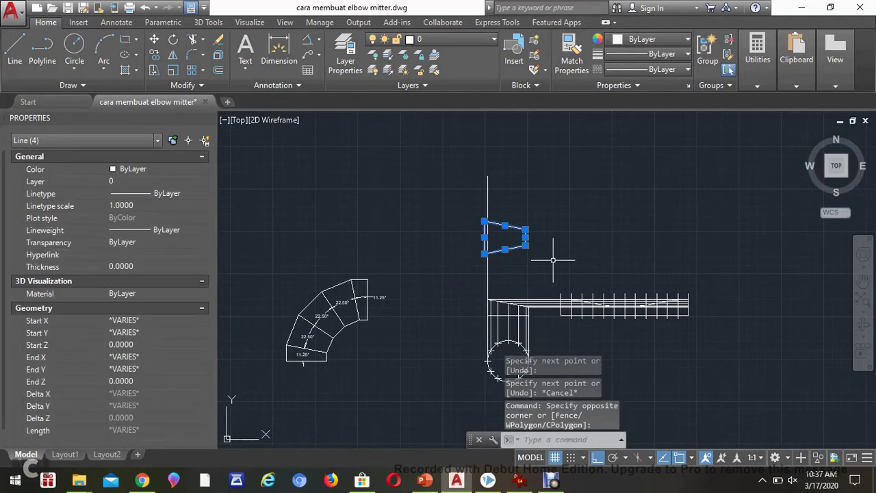
type("m")
key("Return")
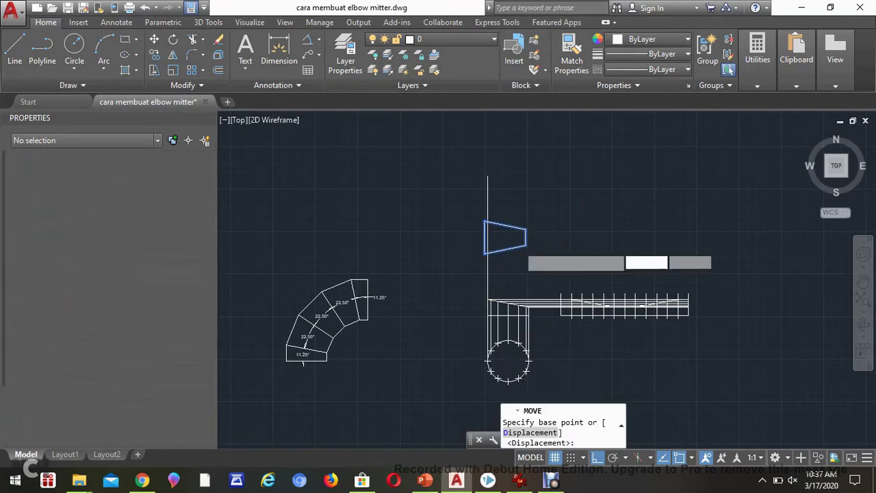
scroll(488, 245, "up", 3)
left_click(431, 266)
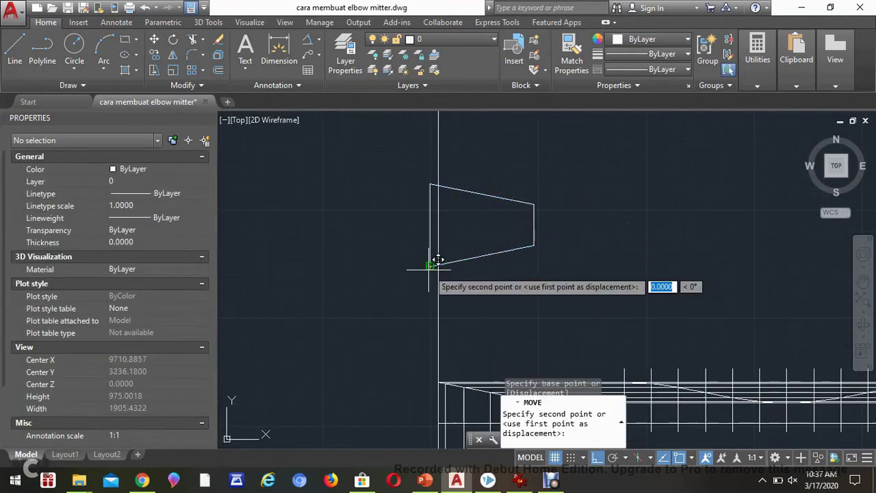
left_click(447, 256)
mouse_move(567, 290)
middle_mouse_down()
mouse_move(498, 272)
mouse_move(492, 193)
middle_mouse_up()
scroll(538, 279, "down", 2)
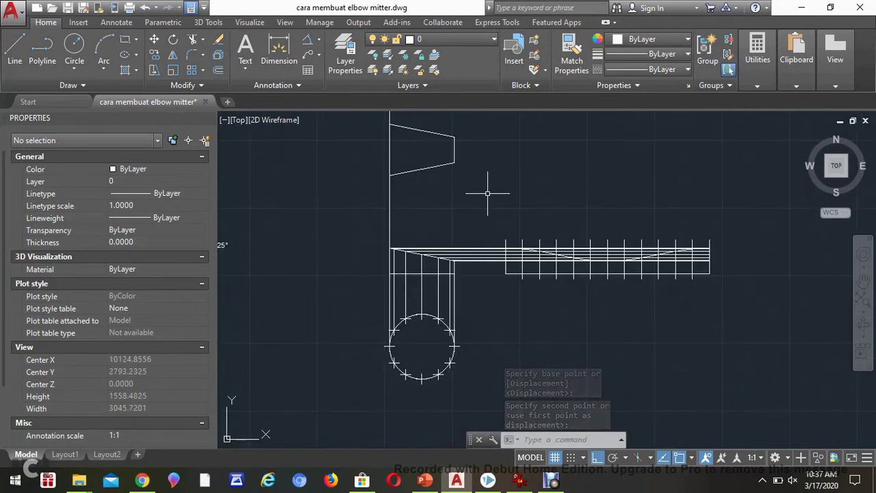
Copy the vertical line to each division point along the end segment's slanted edge, up to its right corner
left_click(388, 189)
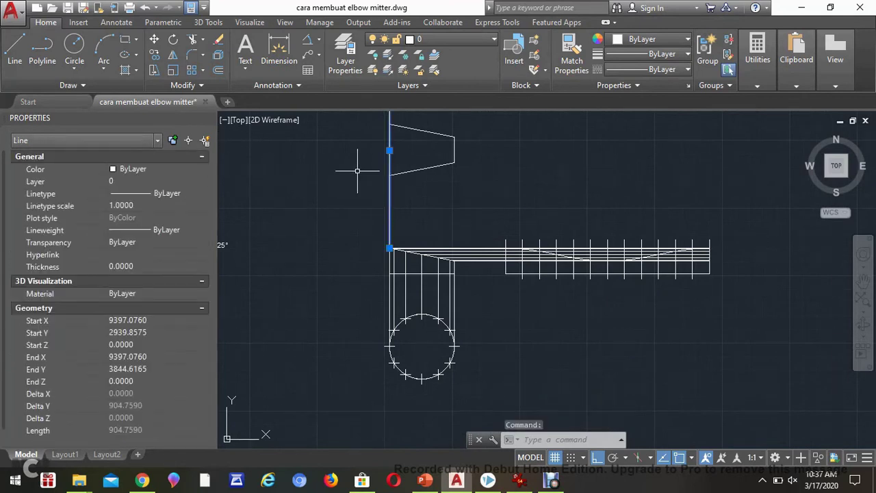
type("co")
key("Return")
scroll(466, 205, "up", 2)
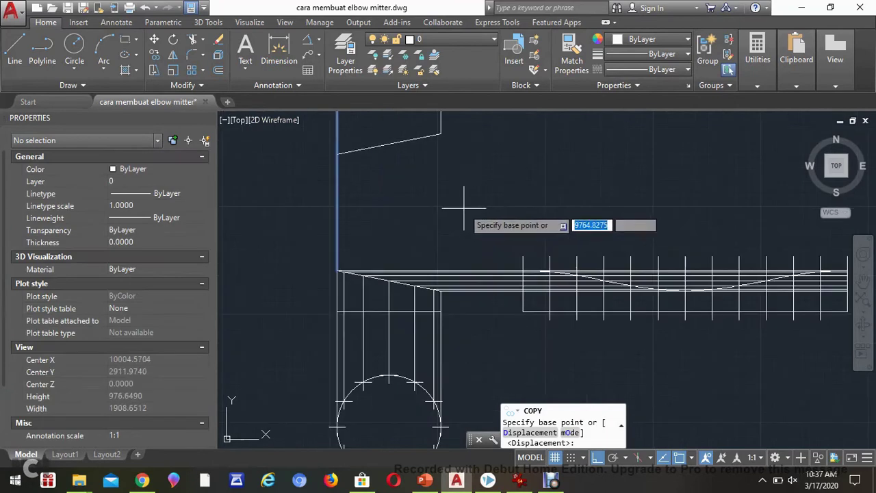
left_click(337, 272)
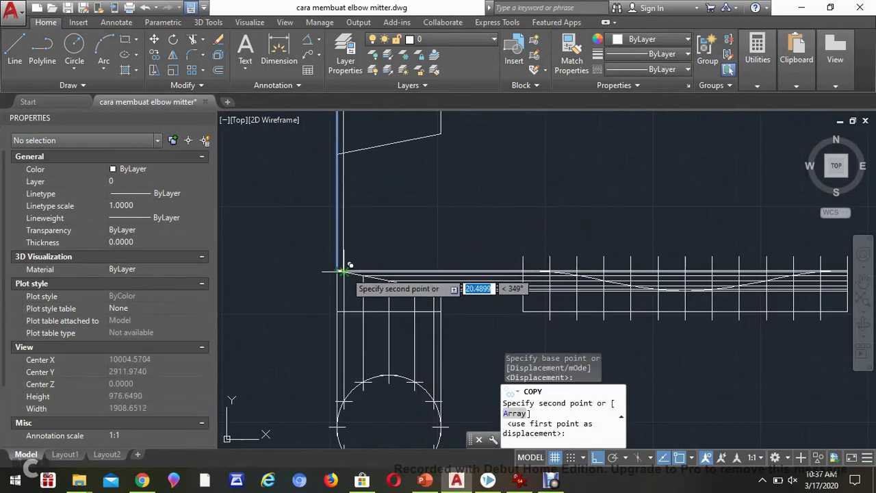
left_click(363, 275)
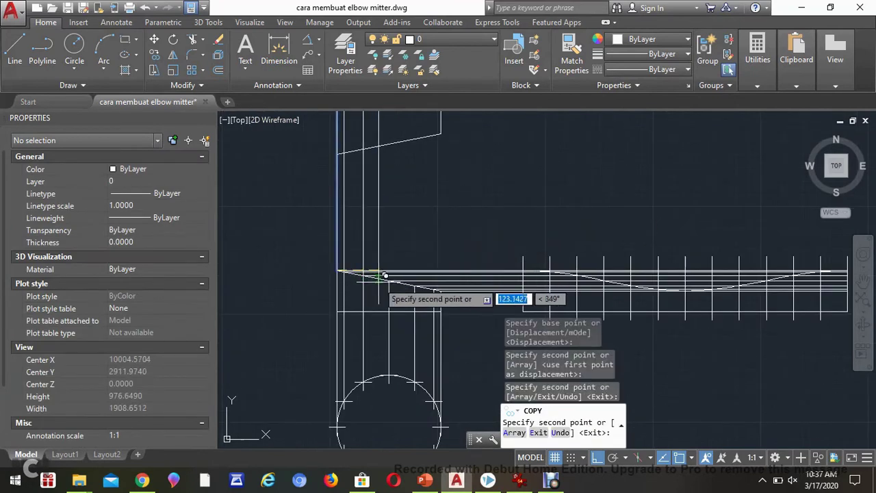
left_click(389, 280)
left_click(414, 285)
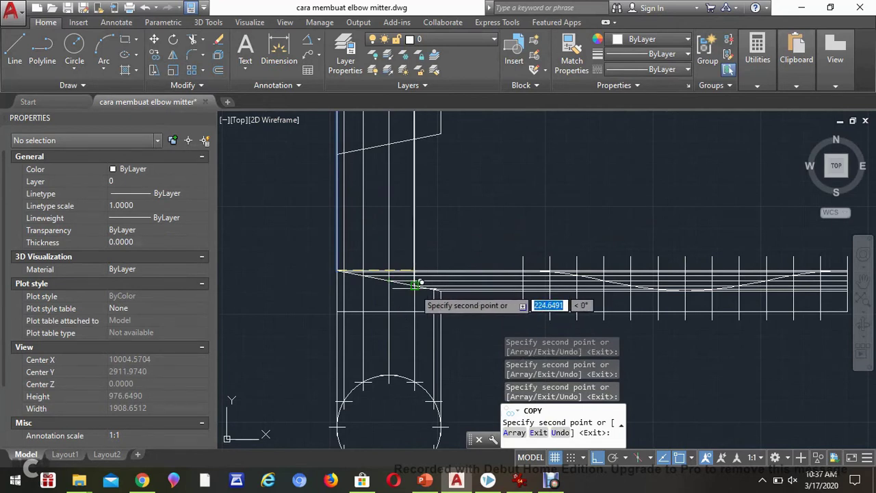
left_click(440, 291)
mouse_move(522, 214)
middle_mouse_down()
mouse_move(532, 311)
mouse_move(462, 308)
middle_mouse_up()
key("Escape")
scroll(484, 241, "down", 2)
middle_click_drag(558, 263, 511, 176)
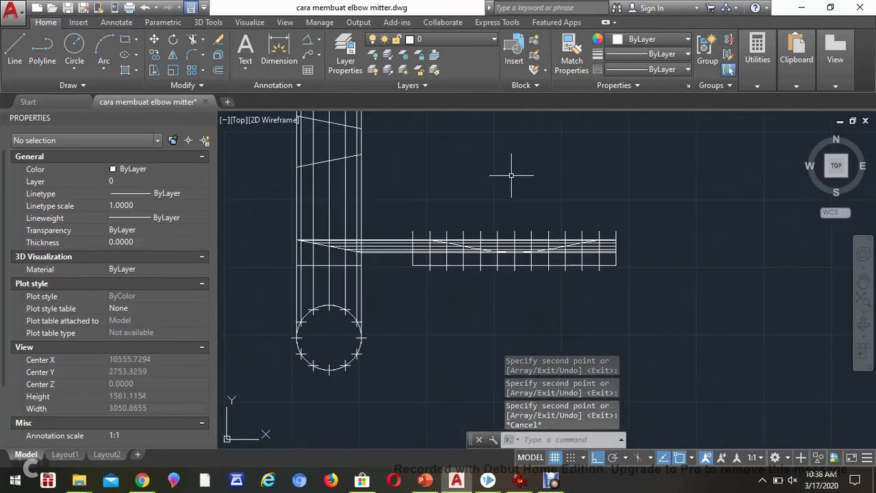
Copy the end segment's development grid, baseline and division lines, about 386 units straight up
scroll(413, 264, "up", 4)
middle_click_drag(437, 266, 360, 270)
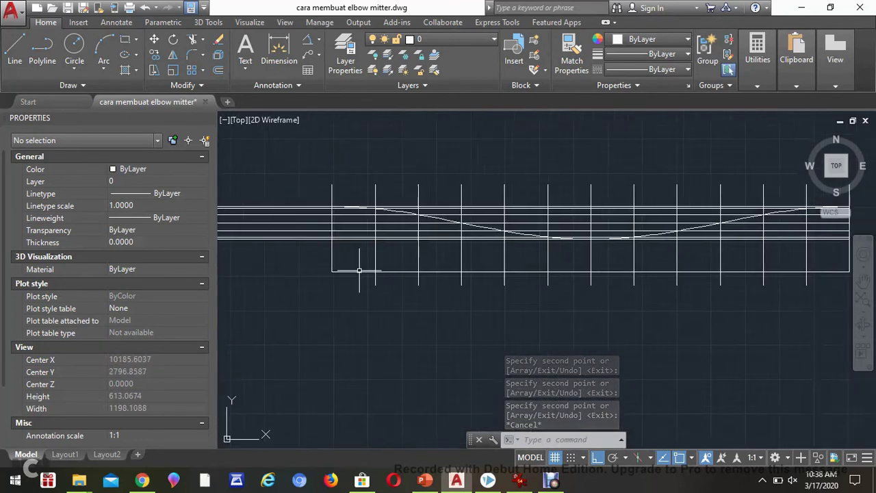
scroll(359, 272, "down", 2)
left_click(682, 287)
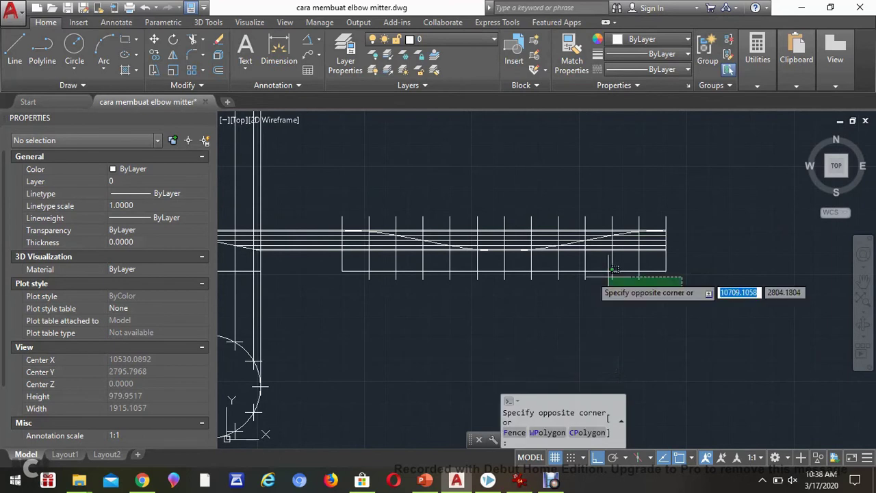
left_click(333, 261)
middle_click_drag(461, 298, 557, 344)
scroll(557, 344, "down", 2)
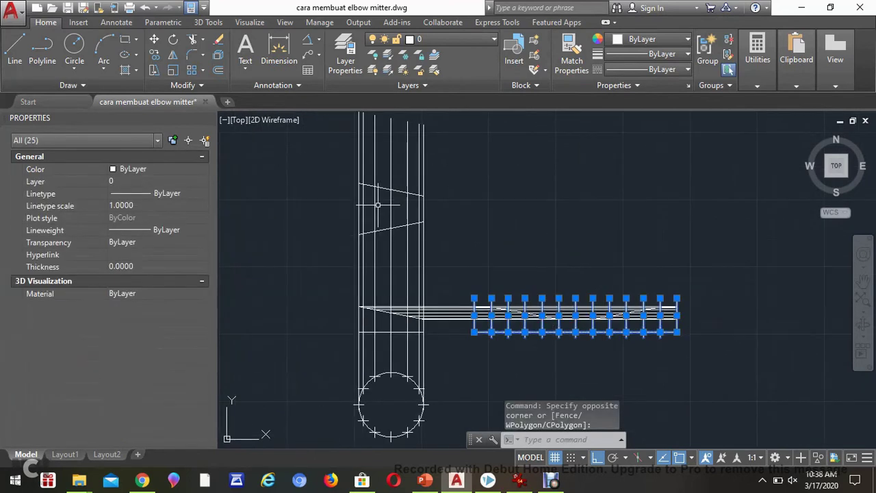
middle_click_drag(376, 206, 363, 222)
type("co")
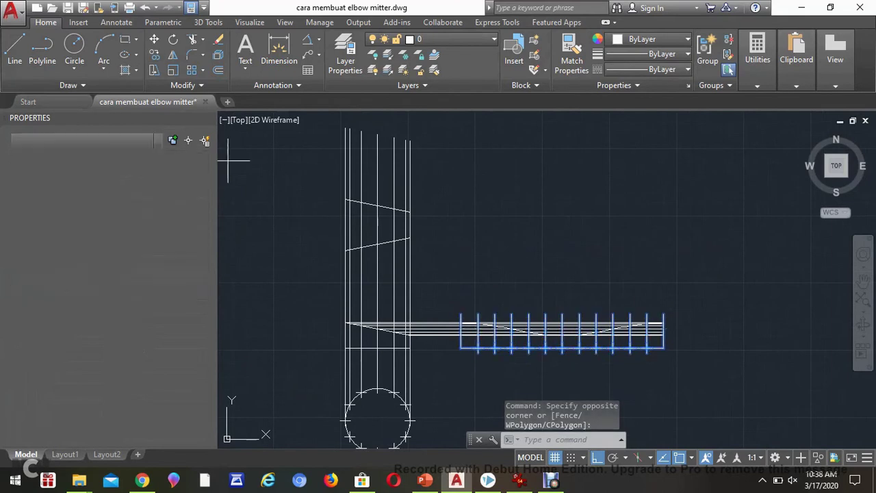
key("Return")
left_click(461, 348)
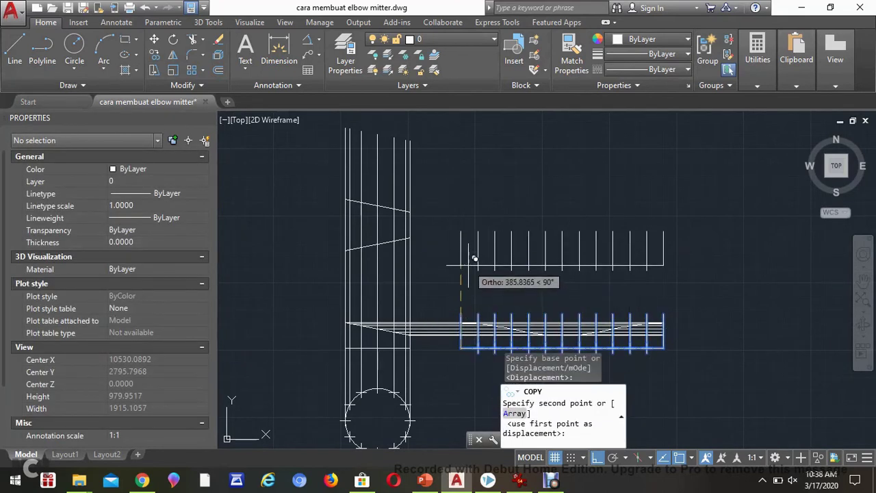
left_click(471, 263)
key("Escape")
middle_click_drag(594, 250, 559, 207)
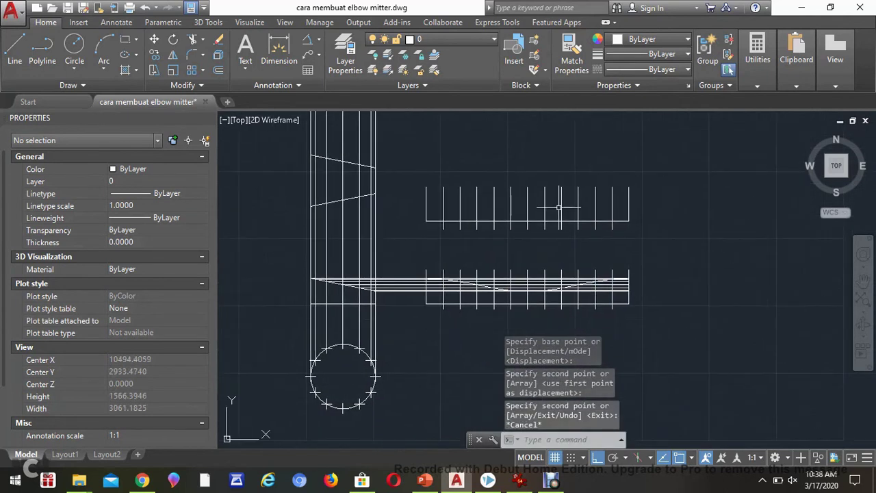
Draw horizontal lines rightward from the trapezoid's two left corners, the lower about 364 units long and the upper extending past the copied grid
middle_click_drag(495, 215, 500, 239)
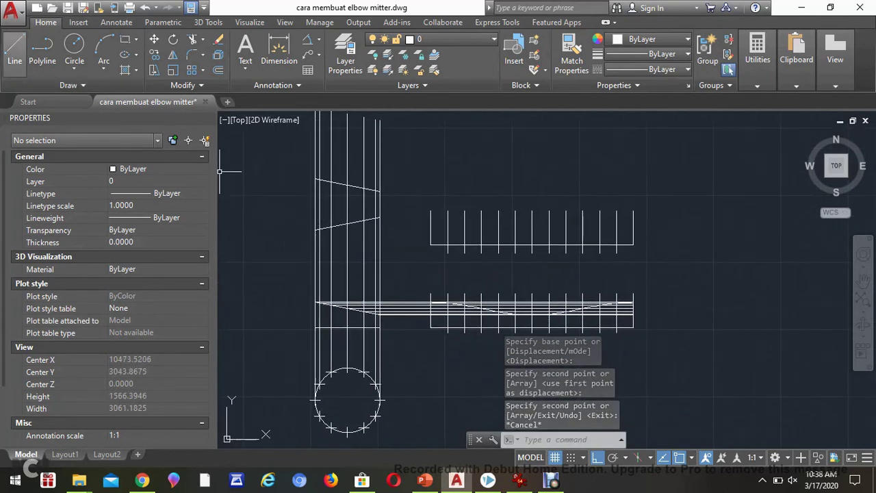
left_click(15, 48)
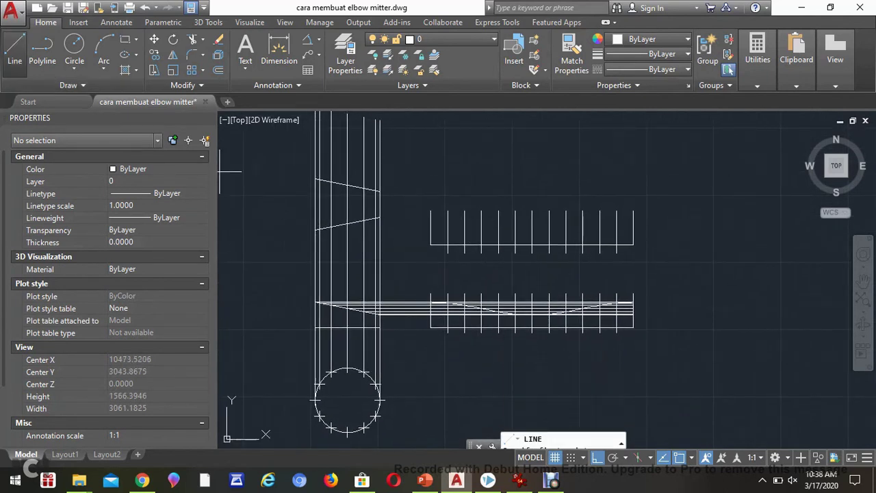
left_click(315, 230)
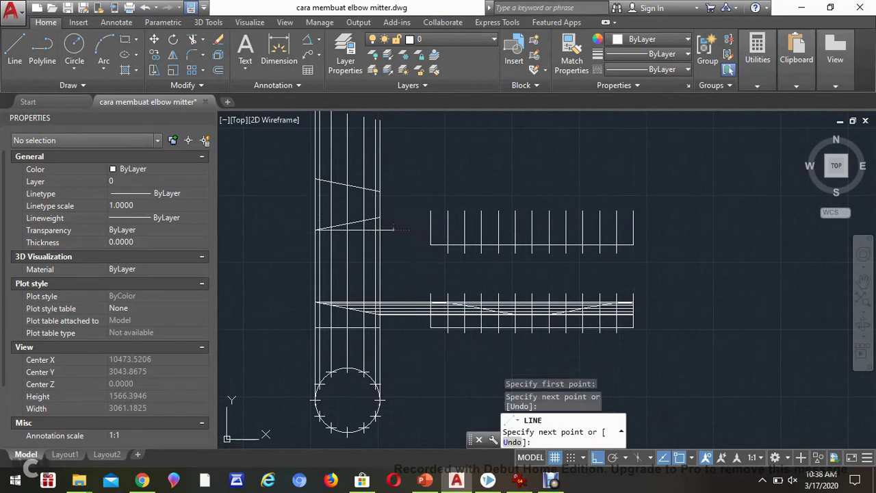
key("Escape")
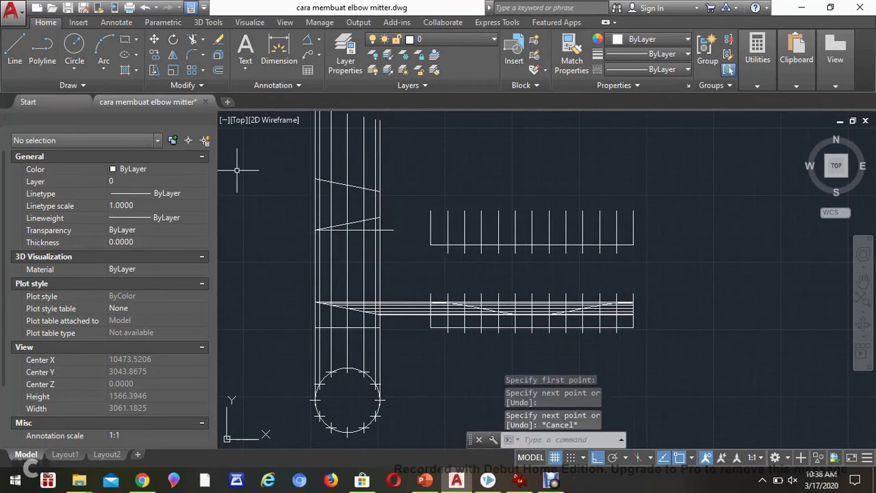
left_click(14, 48)
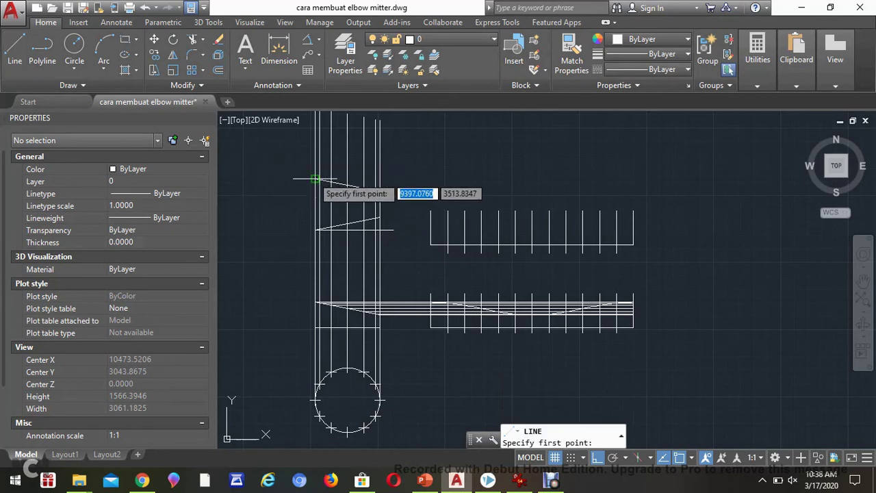
left_click(316, 180)
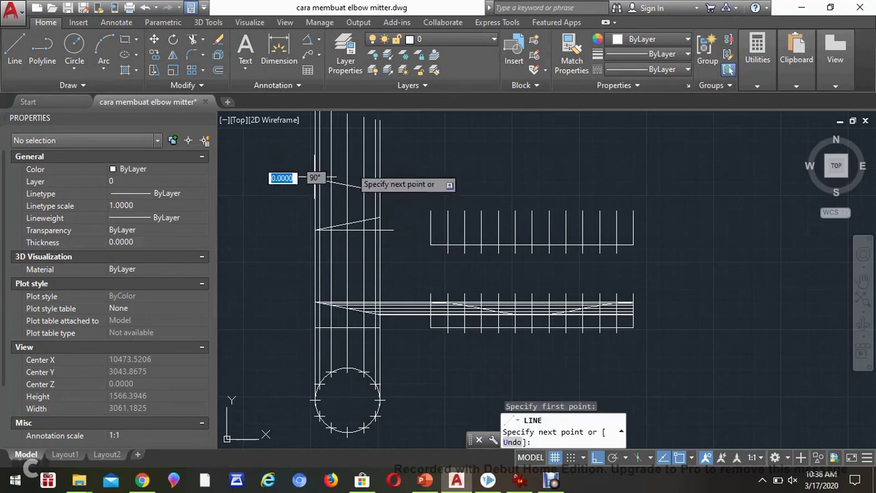
left_click(671, 179)
key("Escape")
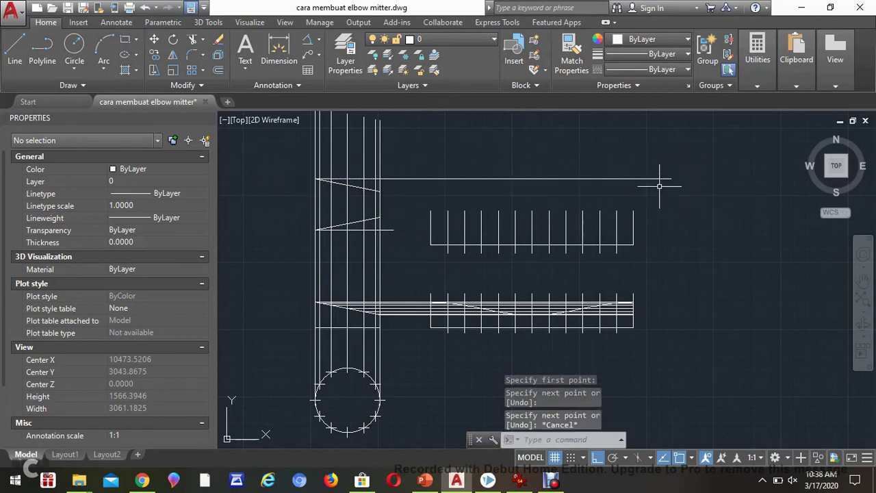
Stretch the right end of the lower horizontal line past the copied grid, level with the upper line's end
left_click(396, 230)
left_click(393, 230)
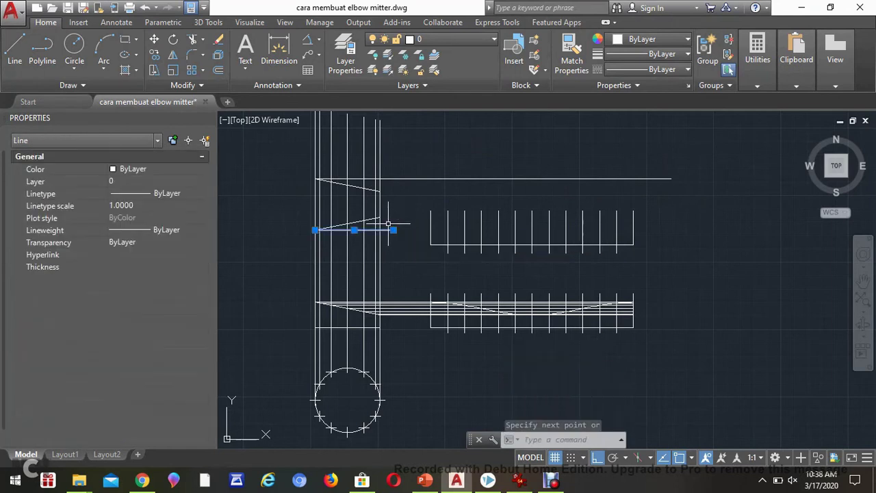
left_click(393, 230)
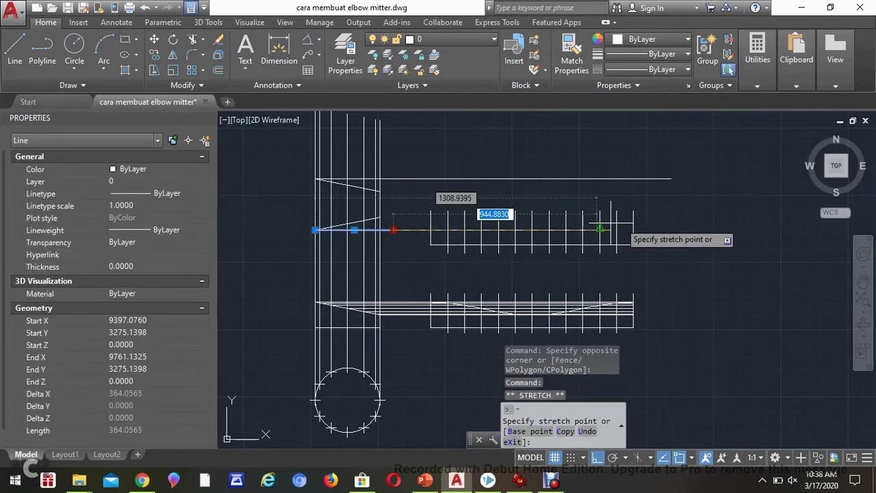
left_click(671, 223)
key("Escape")
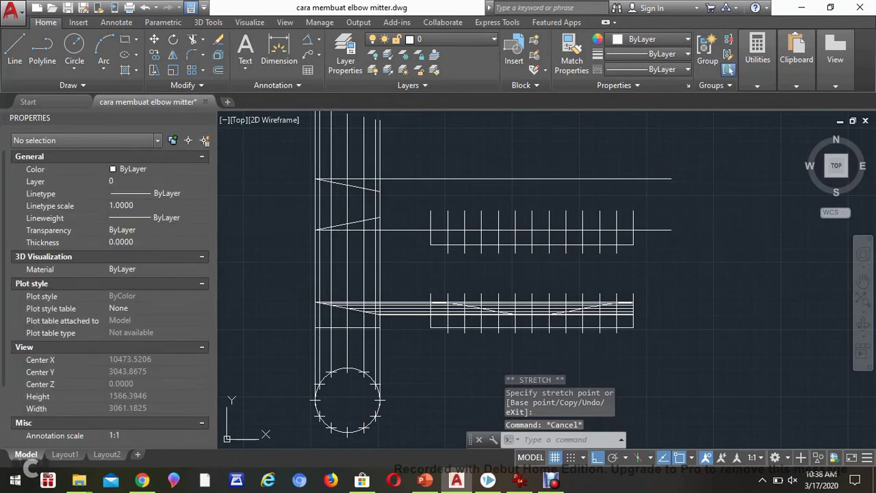
Copy the lower horizontal line from the middle segment's lower-left corner to each division point along its lower slanted edge, up to the right corner
left_click(155, 55)
scroll(329, 215, "up", 4)
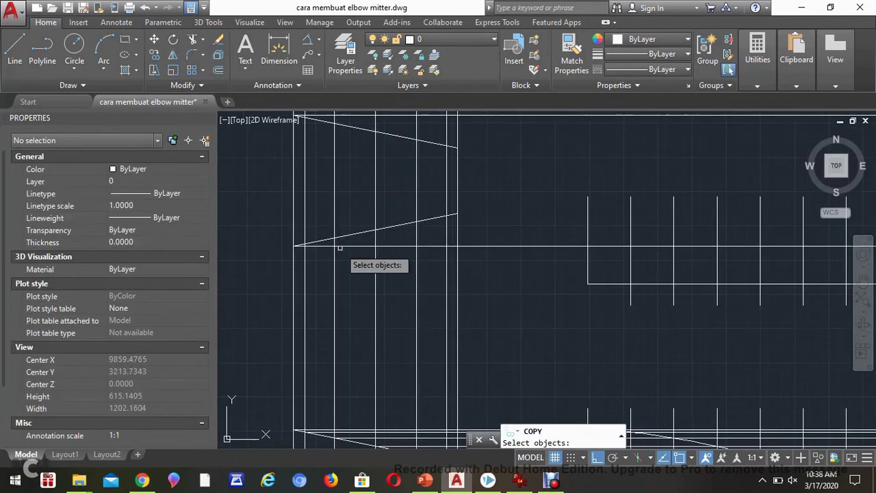
left_click(349, 244)
key("Return")
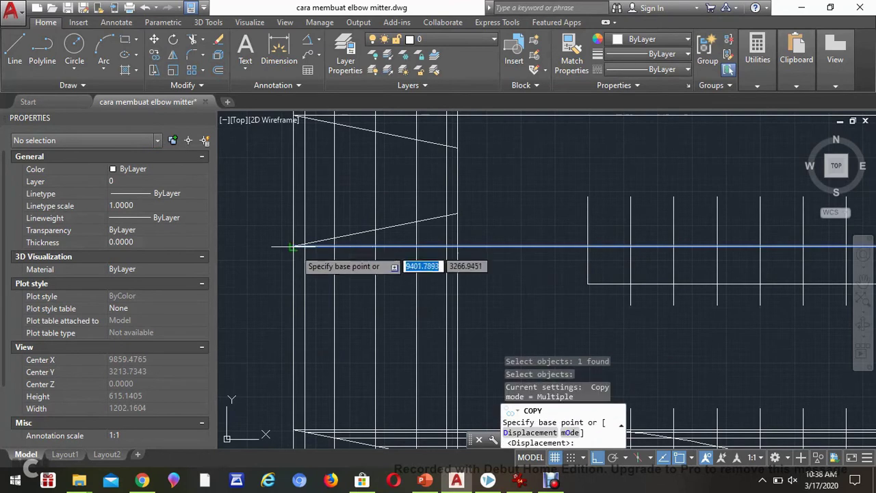
left_click(293, 245)
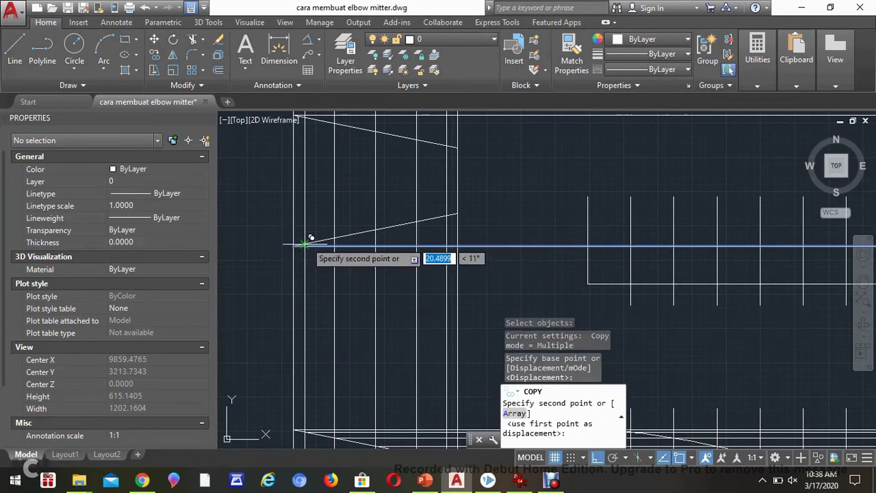
left_click(334, 238)
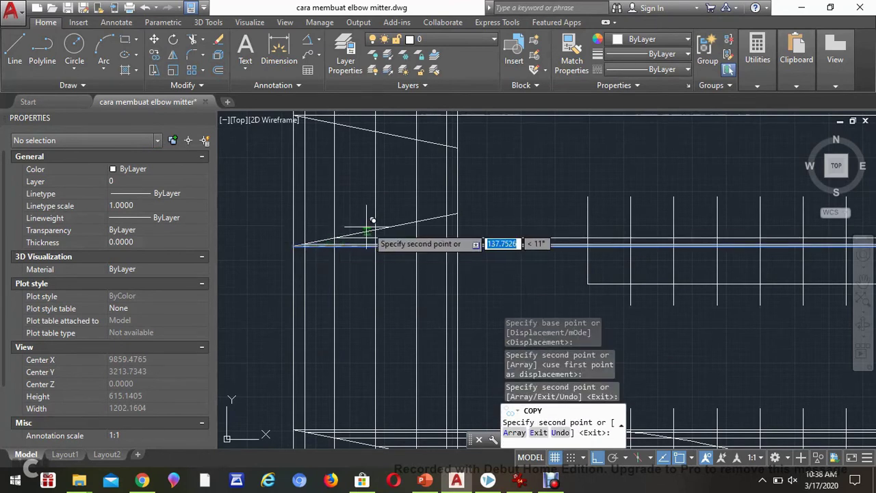
left_click(378, 228)
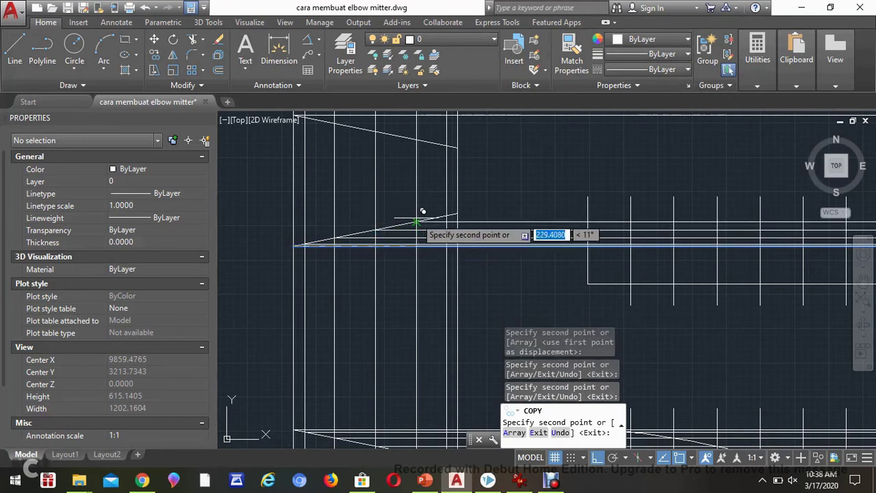
left_click(446, 216)
left_click(457, 213)
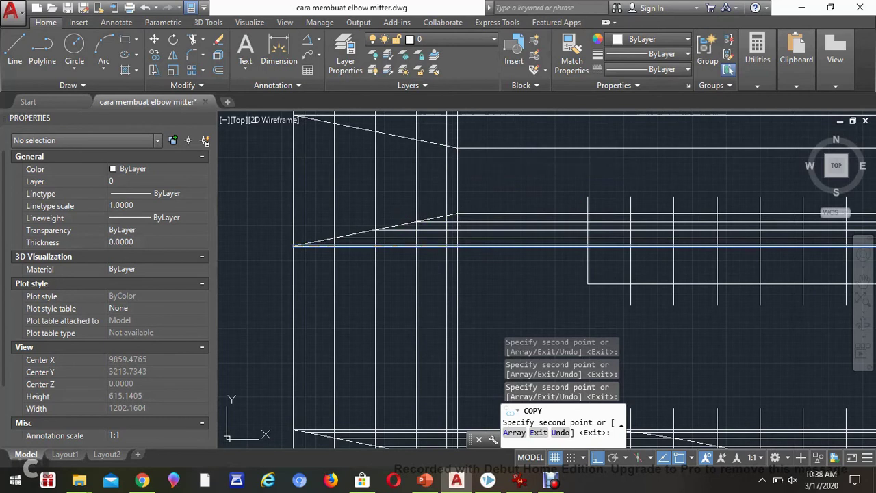
Copy the same horizontal line to the division points along the middle segment's upper slanted edge
left_click(417, 139)
left_click(376, 132)
left_click(335, 123)
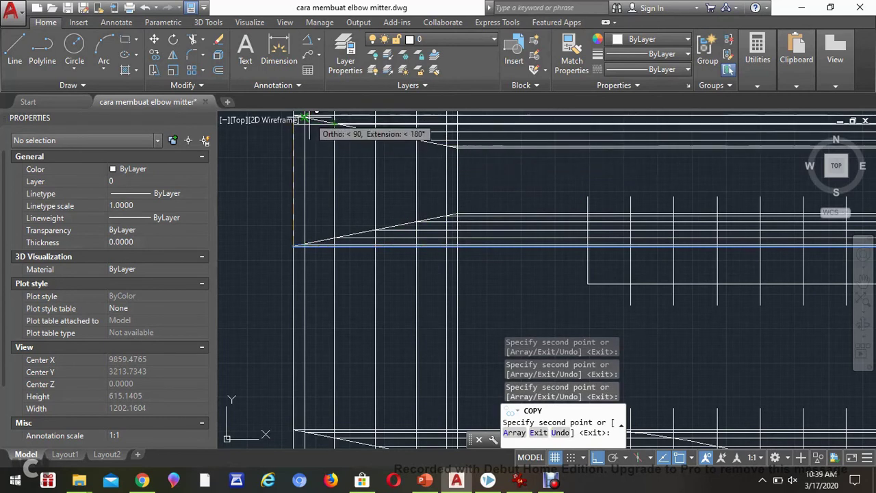
left_click(305, 117)
key("Escape")
scroll(480, 189, "down", 3)
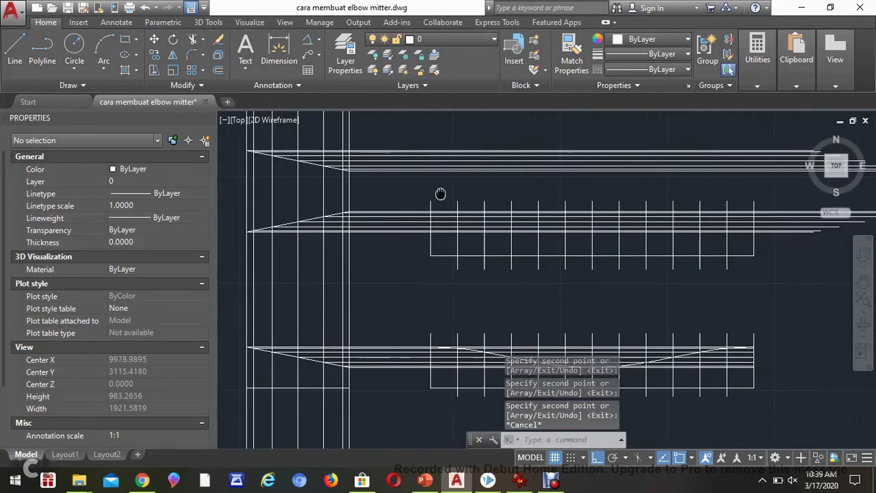
middle_click_drag(495, 220, 464, 230)
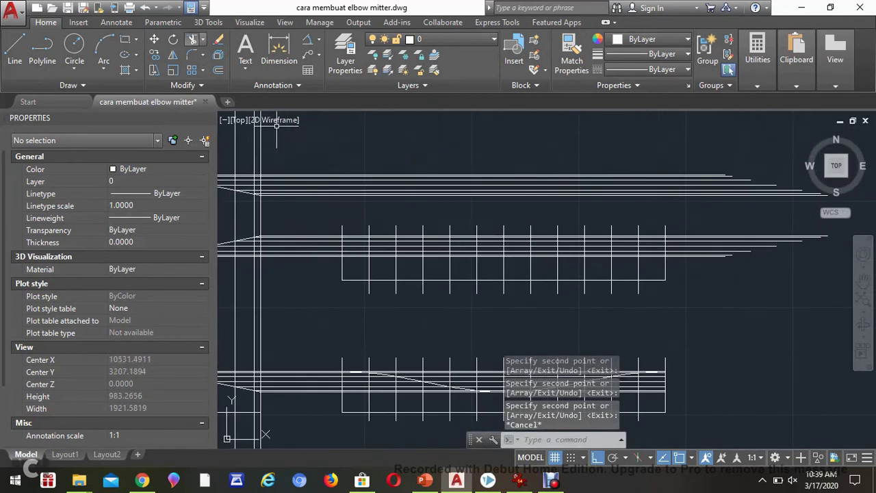
left_click(199, 39)
left_click(209, 68)
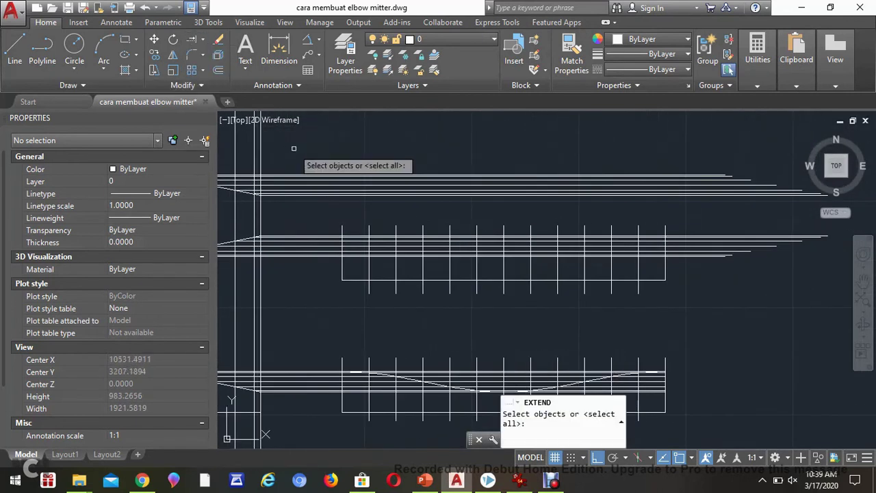
key("Escape")
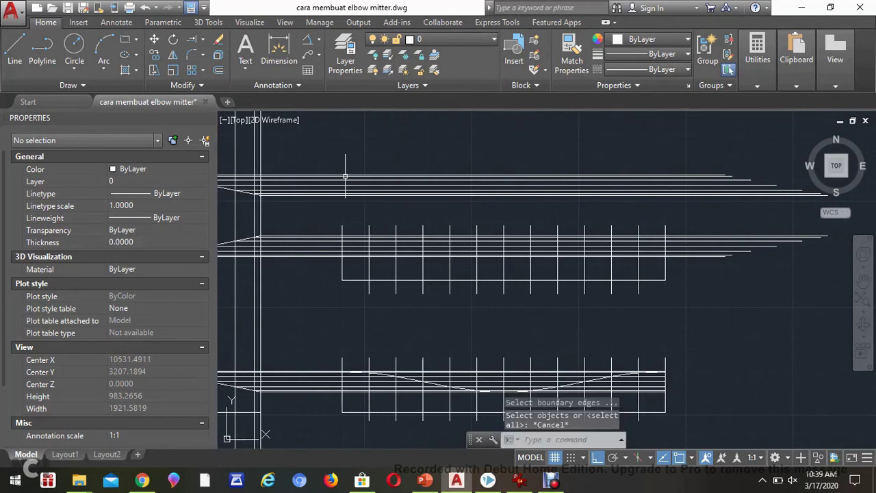
Stretch the upper end of the grid's leftmost vertical line about 200 units straight up, past the upper set of horizontal lines
left_click(343, 229)
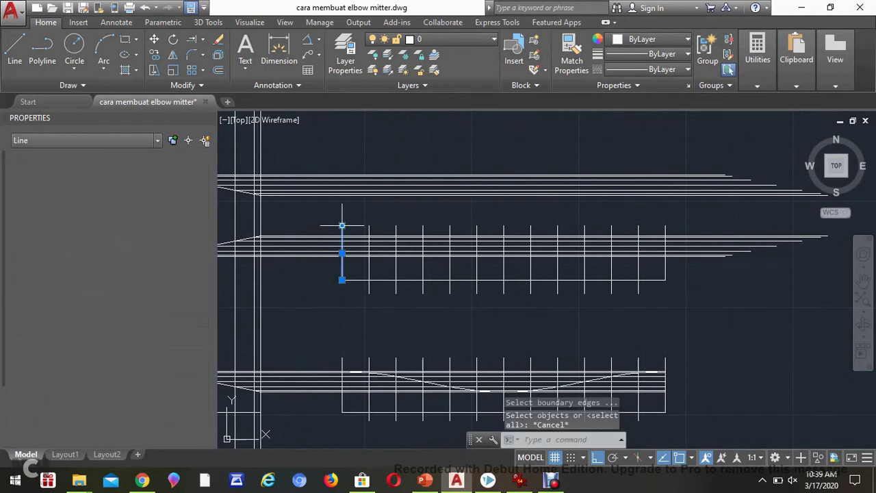
left_click(342, 225)
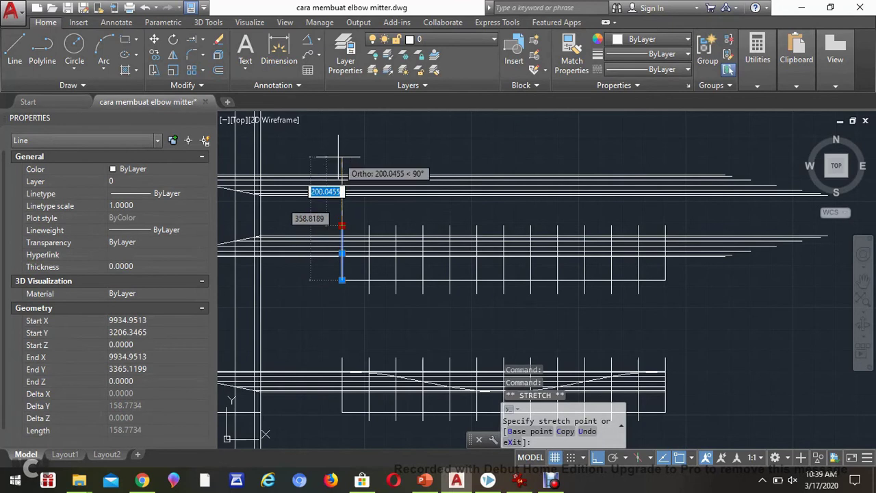
left_click(338, 157)
key("Escape")
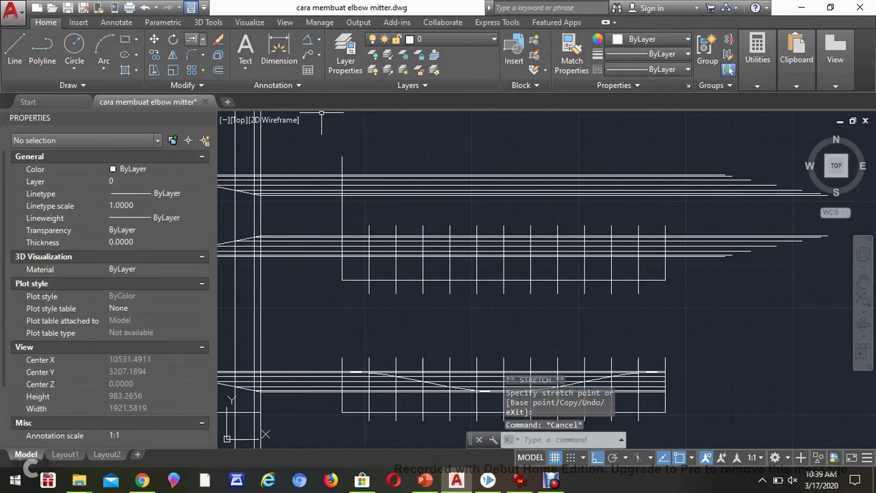
Extend all the remaining vertical division lines of the copied grid up to the topmost horizontal line
type("ex")
key("Return")
scroll(335, 171, "up", 4)
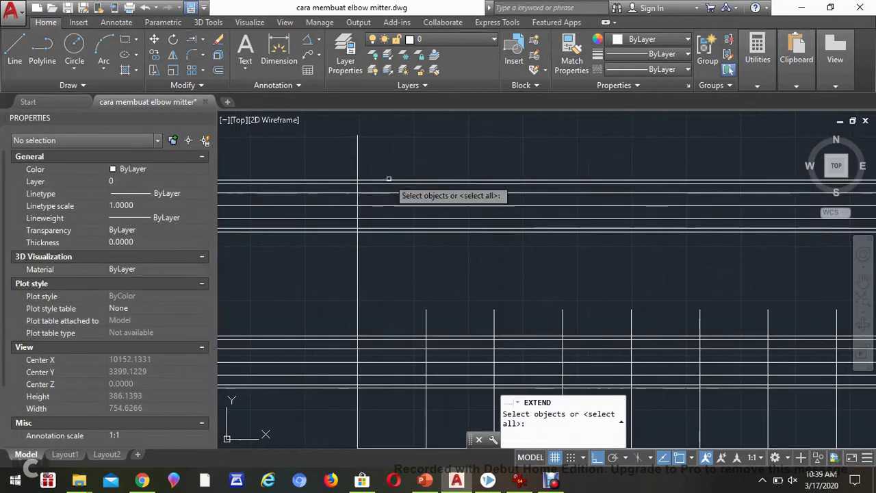
left_click(389, 180)
scroll(386, 181, "down", 2)
key("Return")
scroll(383, 233, "down", 2)
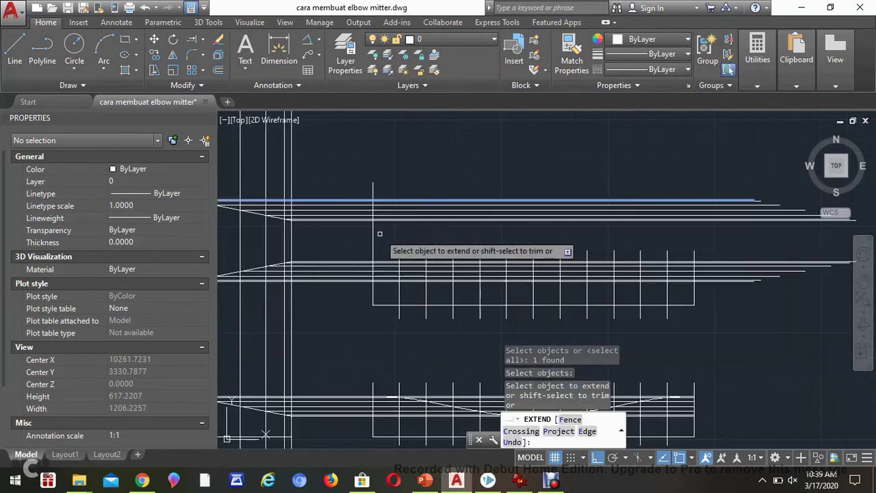
left_click(665, 251)
left_click(706, 254)
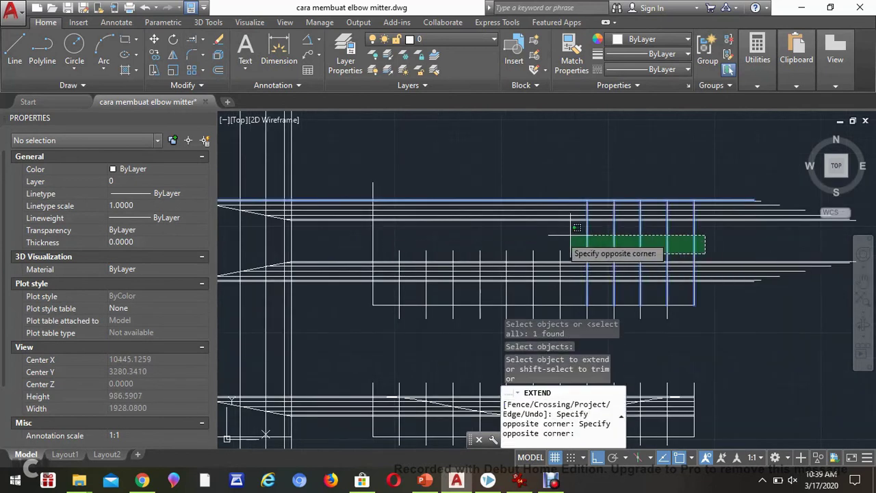
left_click(397, 239)
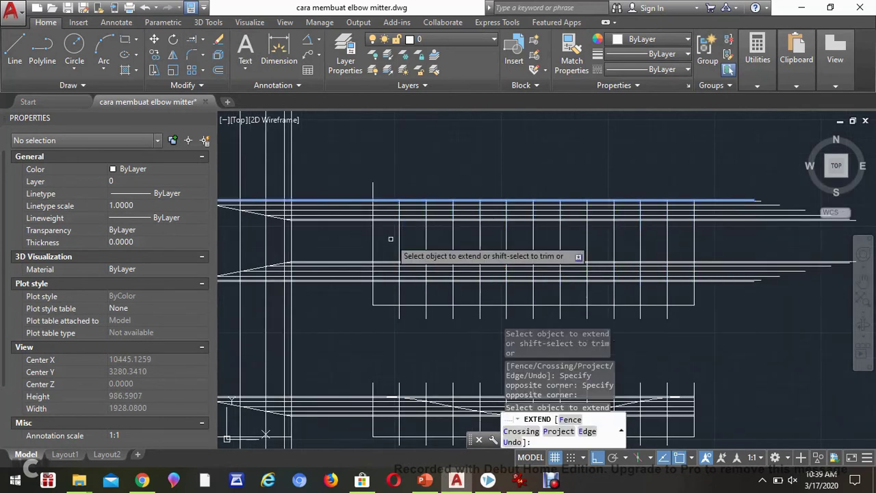
key("Escape")
Draw a fit-point spline through the upper grid intersections, from the topmost line at the left edge, dipping mid-grid to the lowest upper line and rising back right
middle_click_drag(650, 242, 609, 226)
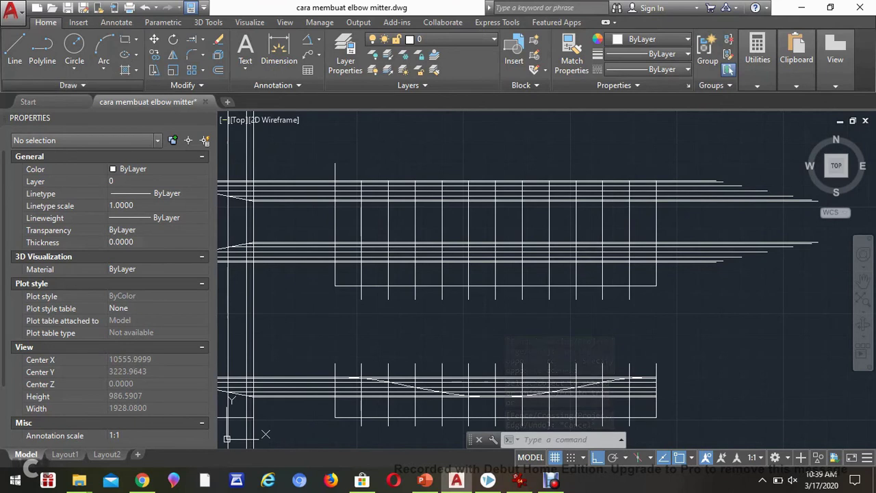
left_click(68, 85)
left_click(10, 101)
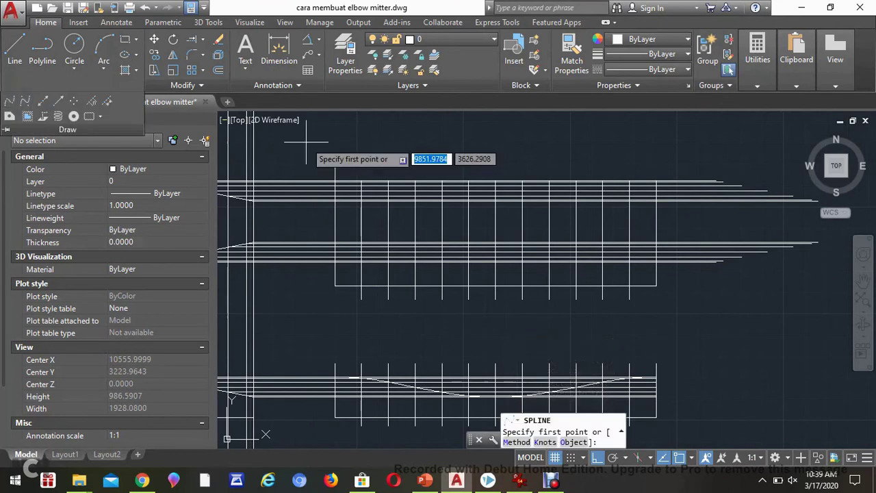
middle_click_drag(301, 140, 472, 159)
scroll(588, 180, "up", 4)
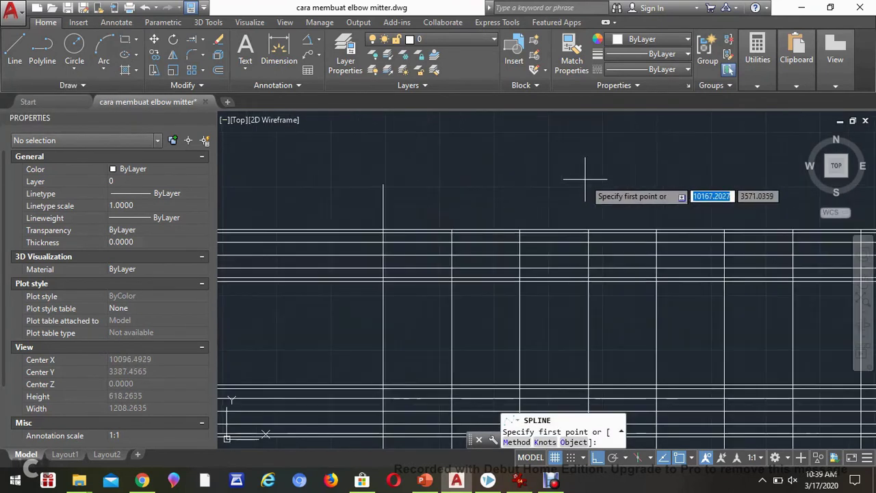
left_click(384, 228)
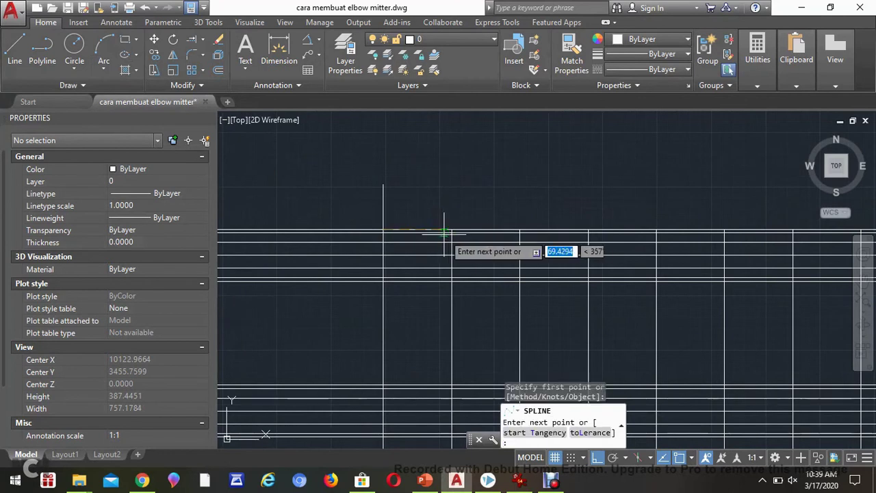
left_click(521, 241)
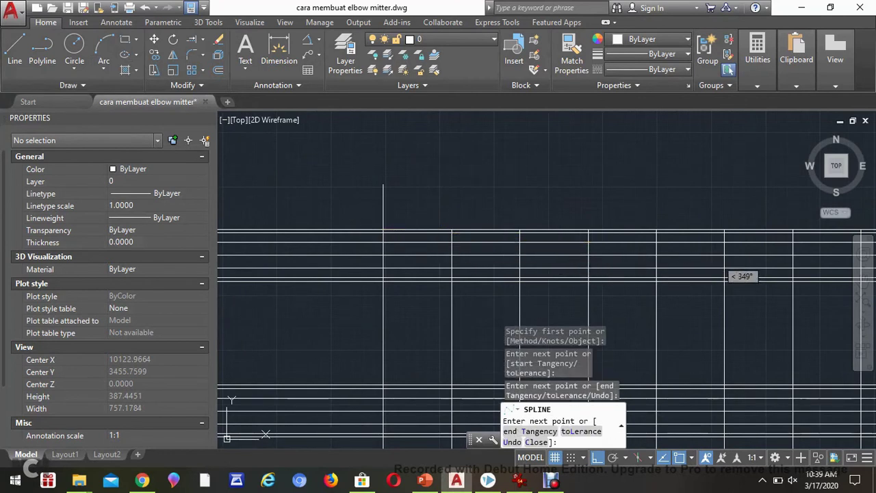
left_click(587, 255)
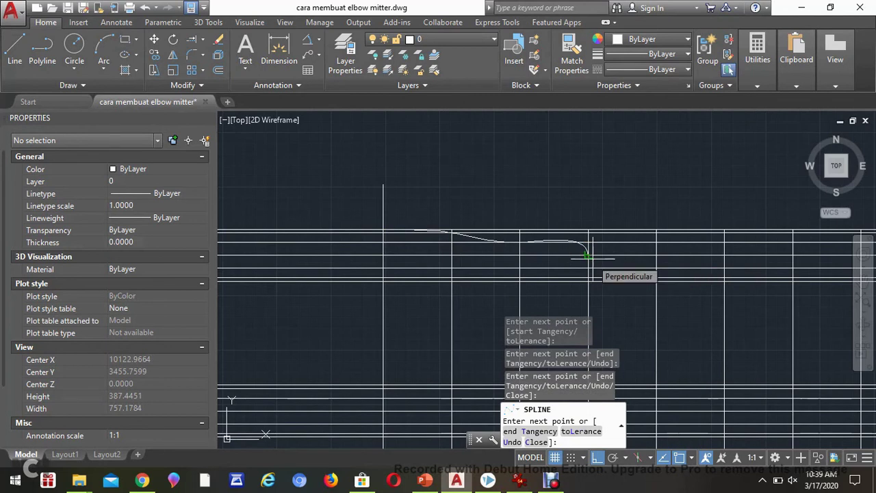
left_click(657, 268)
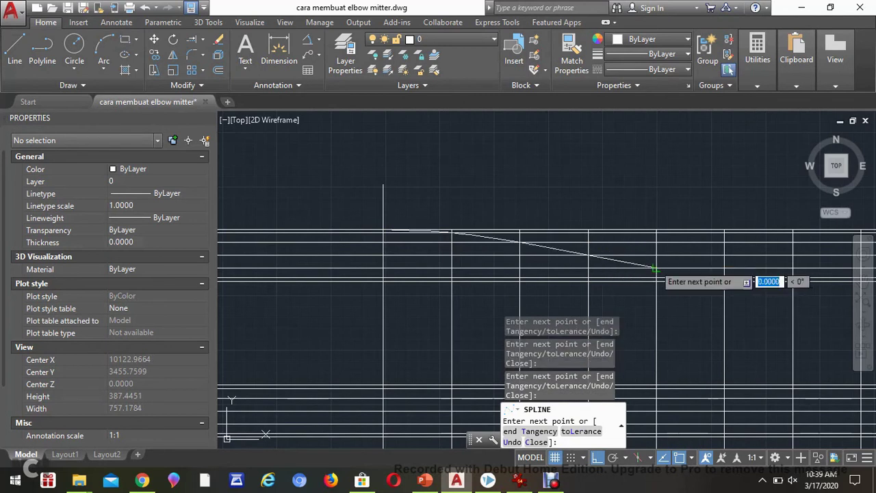
mouse_move(719, 277)
middle_mouse_down()
mouse_move(499, 285)
mouse_move(439, 276)
middle_mouse_up()
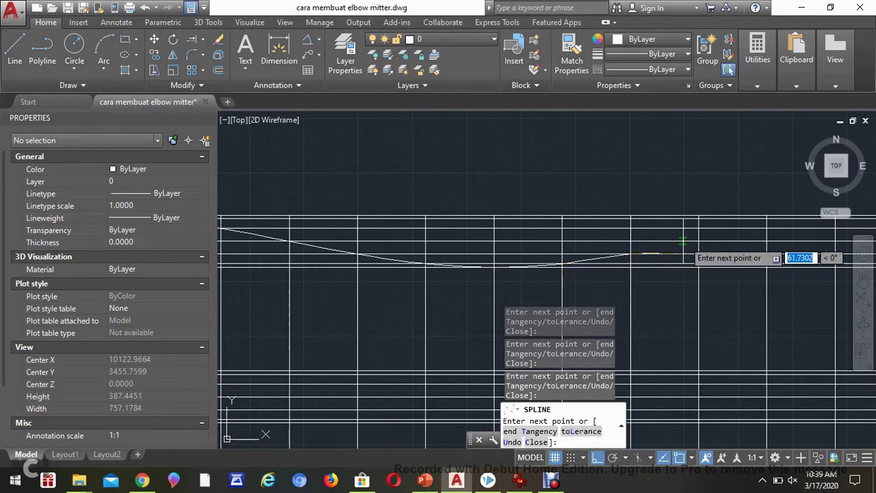
scroll(558, 288, "down", 5)
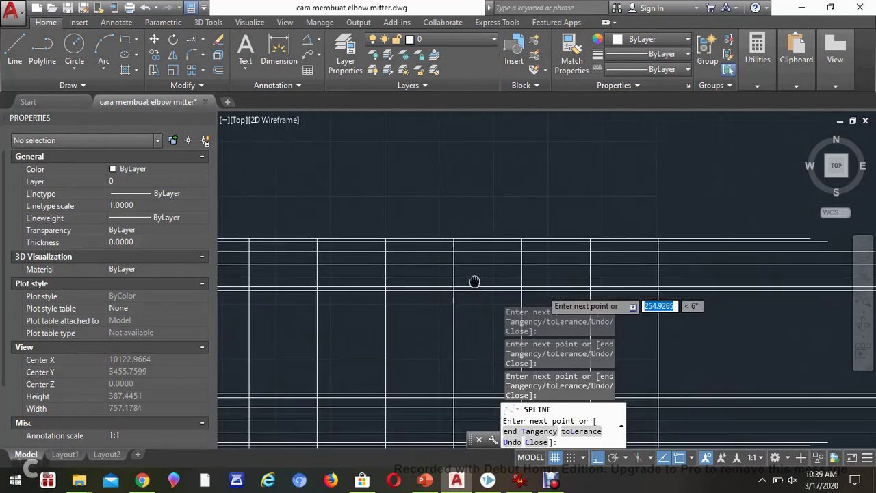
left_click(521, 252)
left_click(590, 241)
left_click(657, 240)
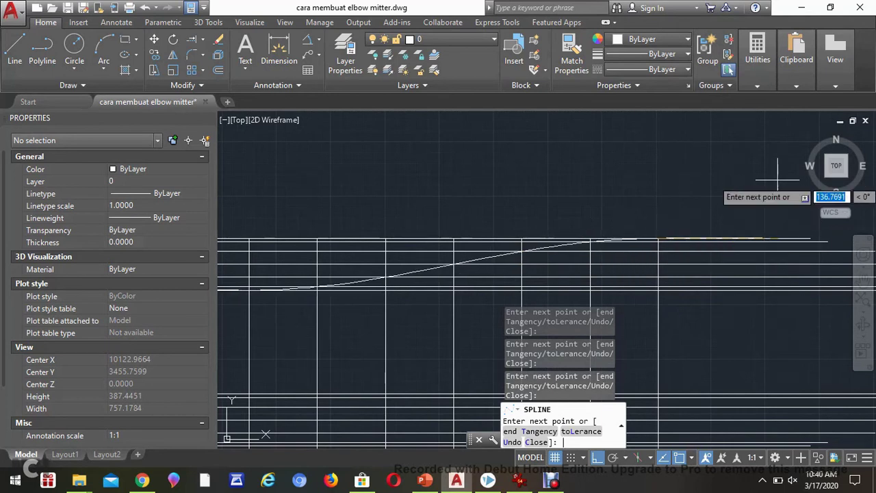
key("Return")
scroll(698, 180, "down", 4)
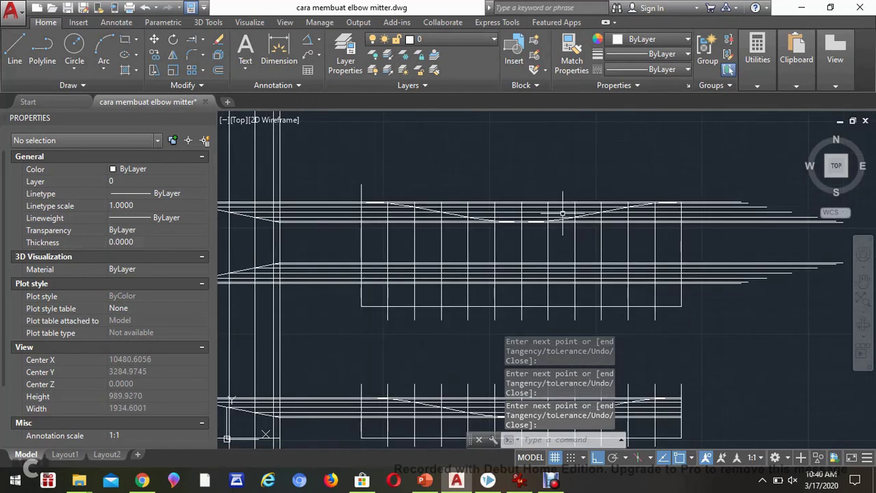
middle_click_drag(567, 208, 685, 226)
mouse_move(720, 252)
middle_mouse_down()
mouse_move(587, 168)
mouse_move(525, 222)
middle_mouse_up()
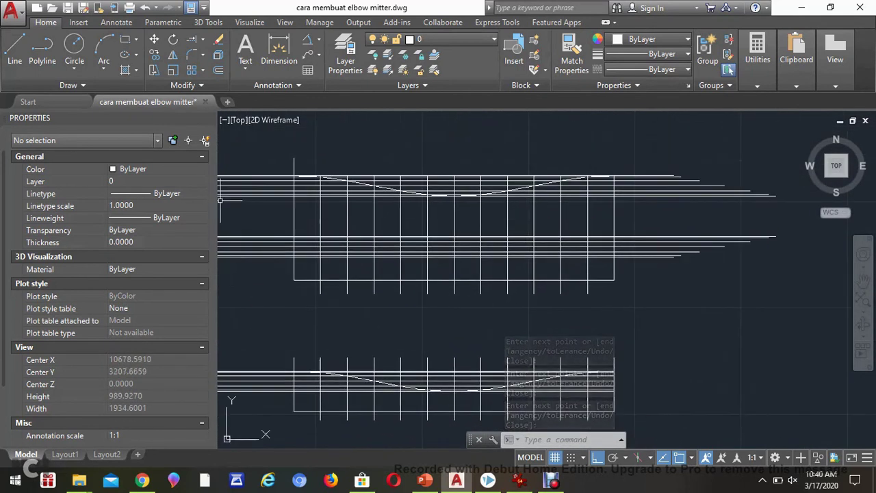
left_click(69, 85)
left_click(10, 101)
scroll(294, 246, "up", 5)
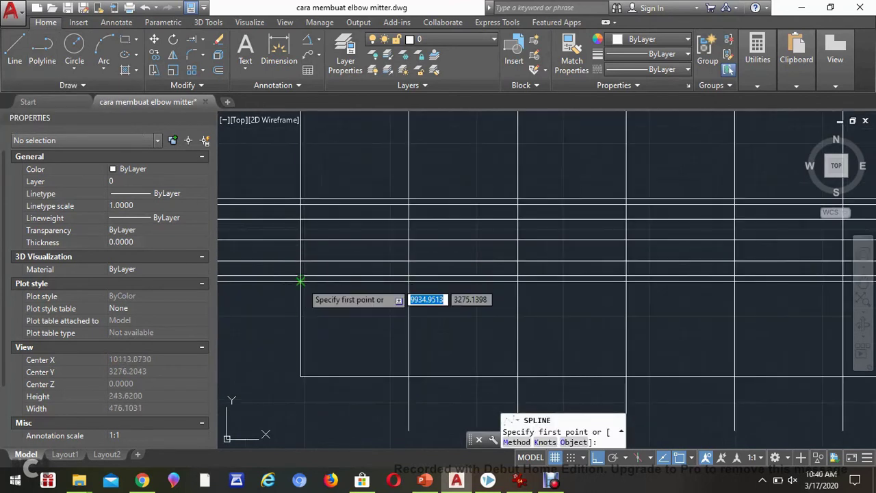
left_click(304, 281)
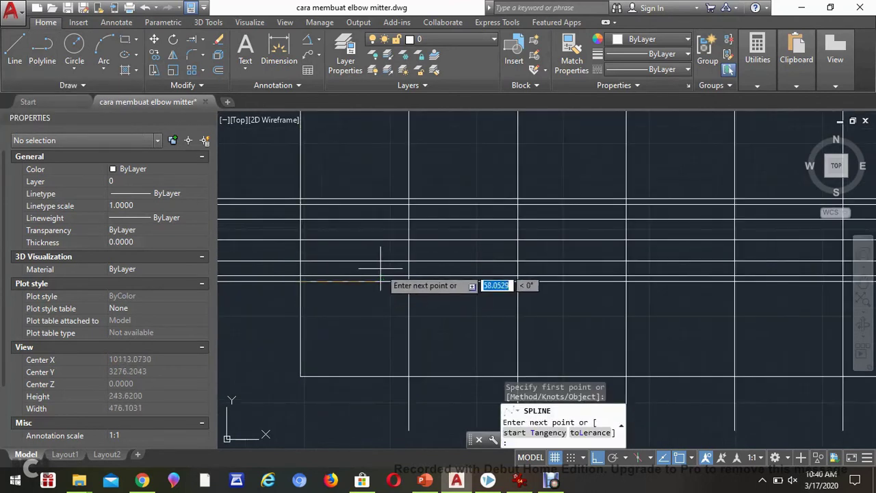
left_click(625, 240)
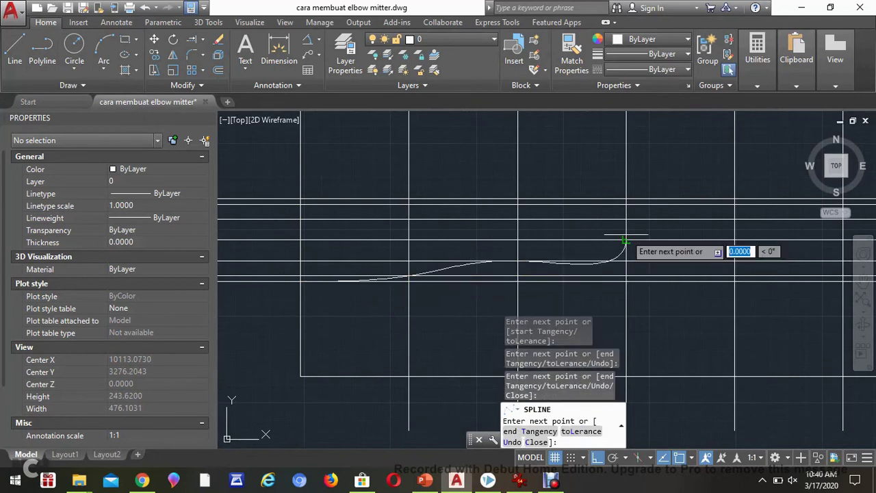
left_click(735, 219)
middle_click_drag(805, 226, 374, 220)
left_click(517, 197)
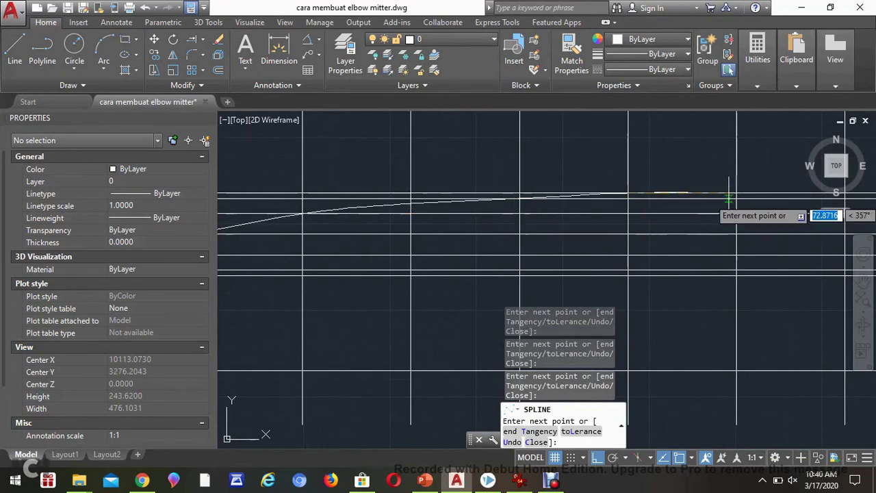
mouse_move(774, 219)
middle_mouse_down()
mouse_move(464, 199)
mouse_move(473, 195)
middle_mouse_up()
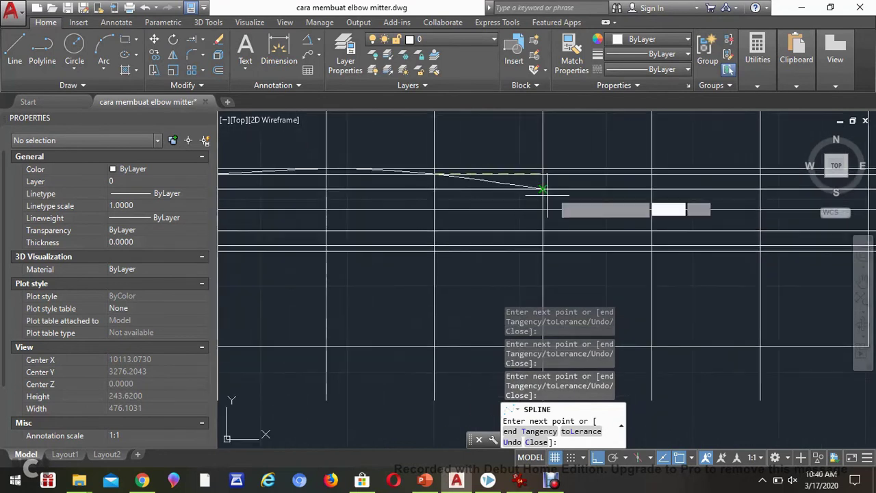
left_click(543, 188)
left_click(651, 209)
mouse_move(760, 233)
middle_mouse_down()
mouse_move(489, 202)
mouse_move(512, 209)
middle_mouse_up()
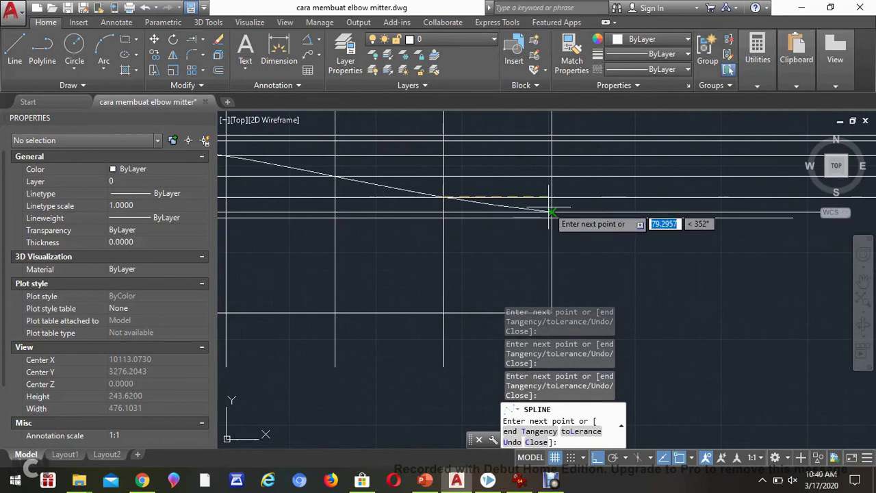
scroll(552, 213, "down", 2)
mouse_move(560, 219)
middle_mouse_down()
mouse_move(794, 256)
mouse_move(726, 277)
middle_mouse_up()
key("Escape")
Draw a fit-point spline through the lower grid intersections, from the lowest line at the left edge, rising mid-grid to the set's highest line and falling back right
scroll(662, 263, "down", 2)
left_click(69, 85)
left_click(9, 101)
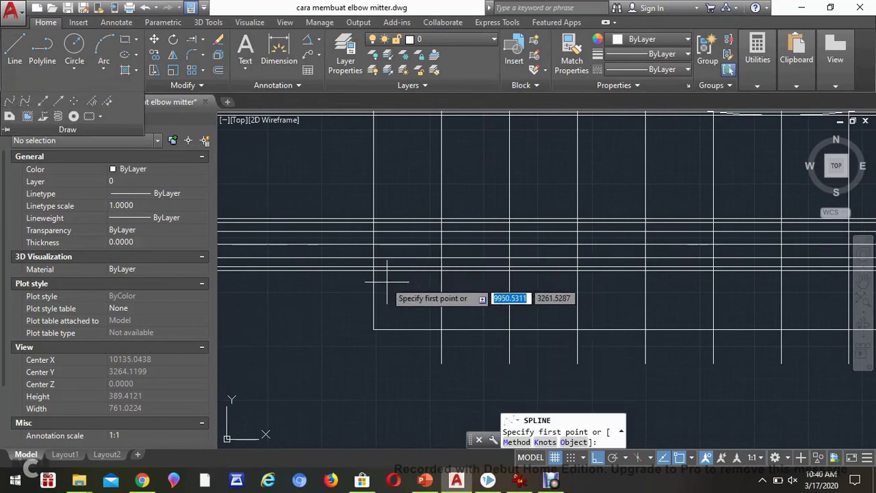
left_click(442, 271)
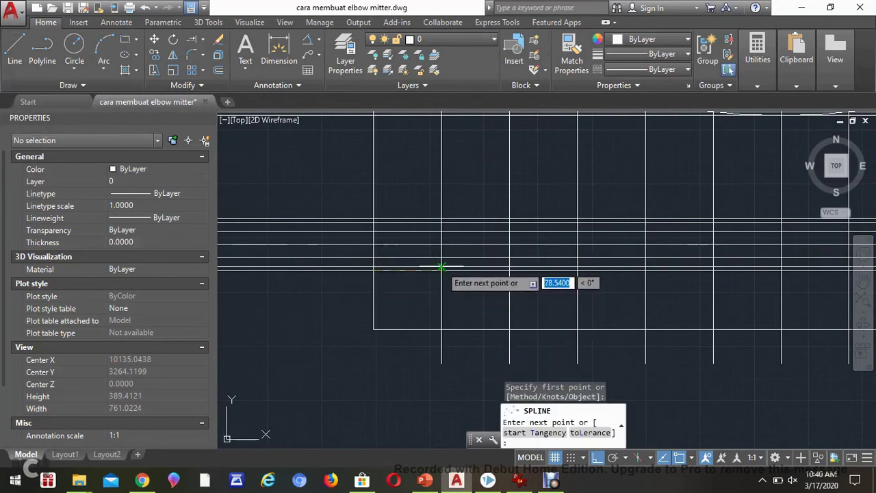
left_click(442, 267)
left_click(509, 257)
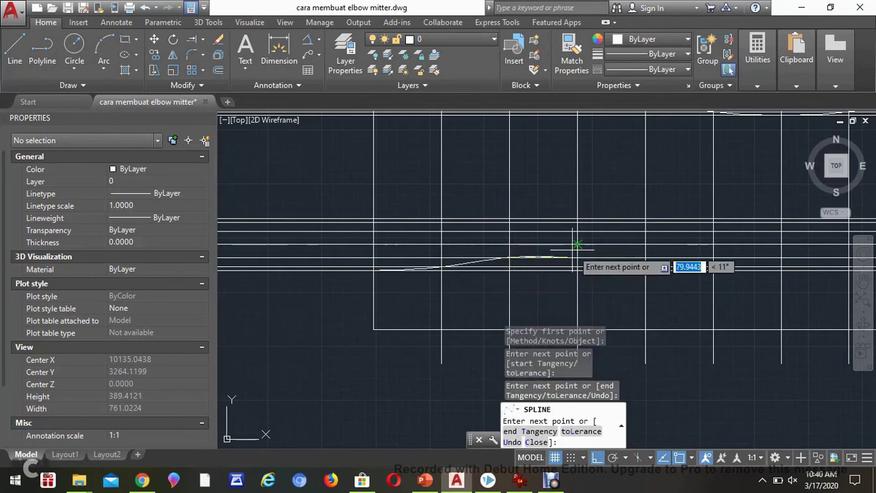
left_click(577, 244)
left_click(646, 231)
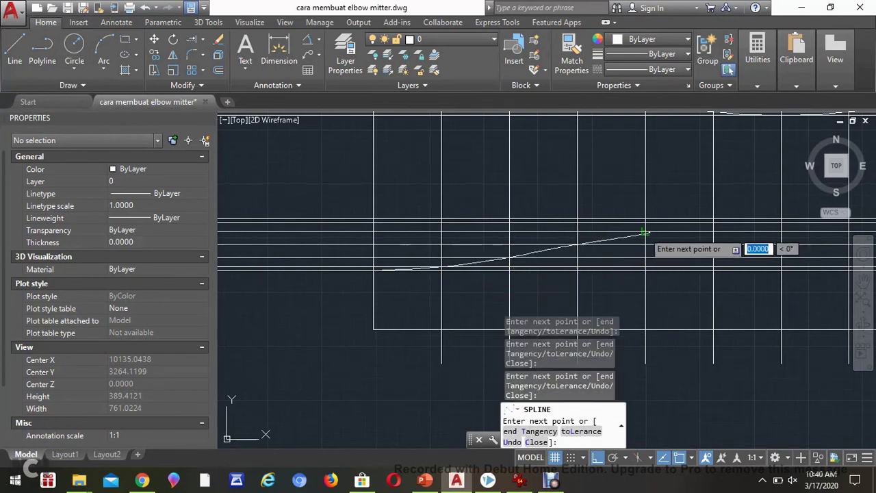
middle_click_drag(719, 226, 544, 233)
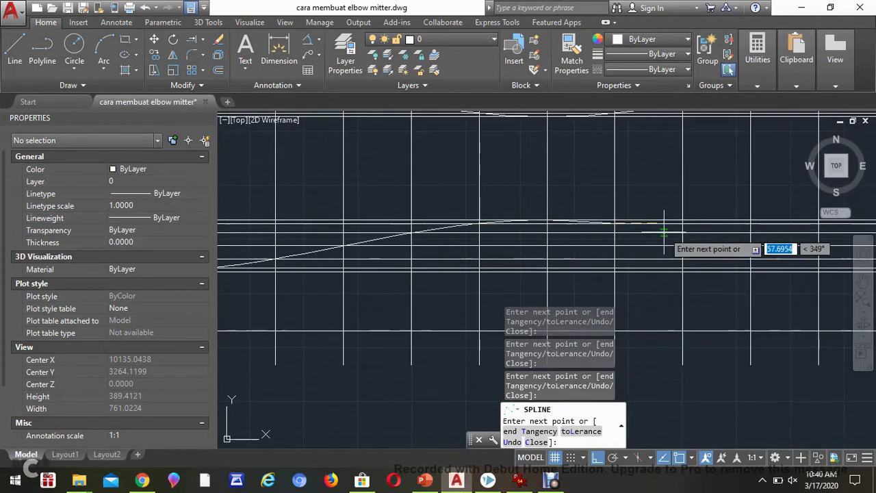
left_click(683, 233)
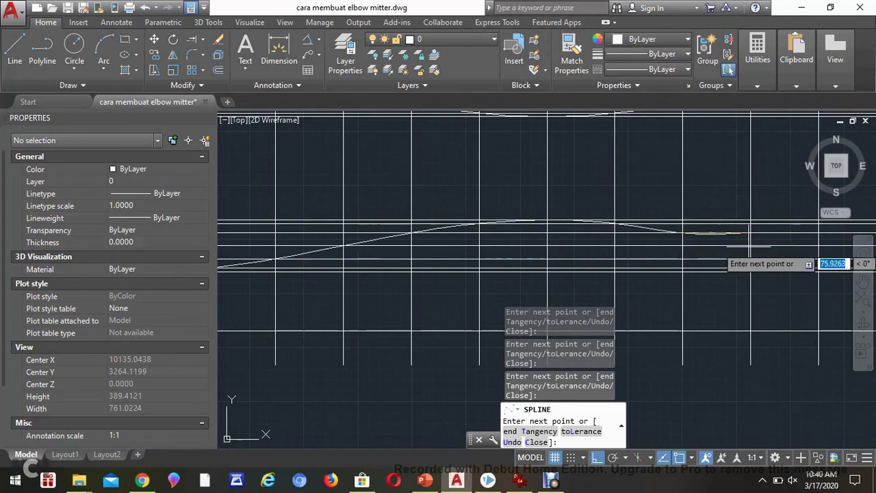
middle_click_drag(752, 246, 514, 211)
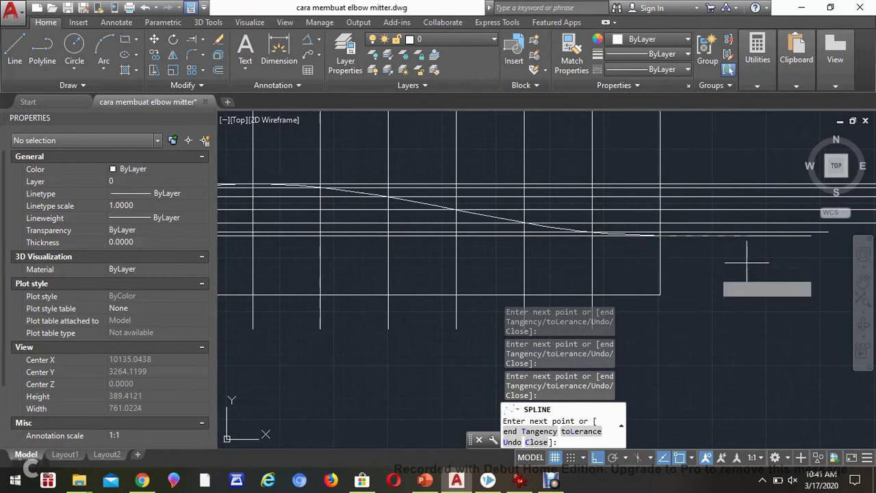
key("Return")
Copy the middle segment's upper and lower splines about 1590 units horizontally to the right, clear of the construction grid
scroll(780, 281, "down", 4)
middle_click_drag(688, 294, 702, 276)
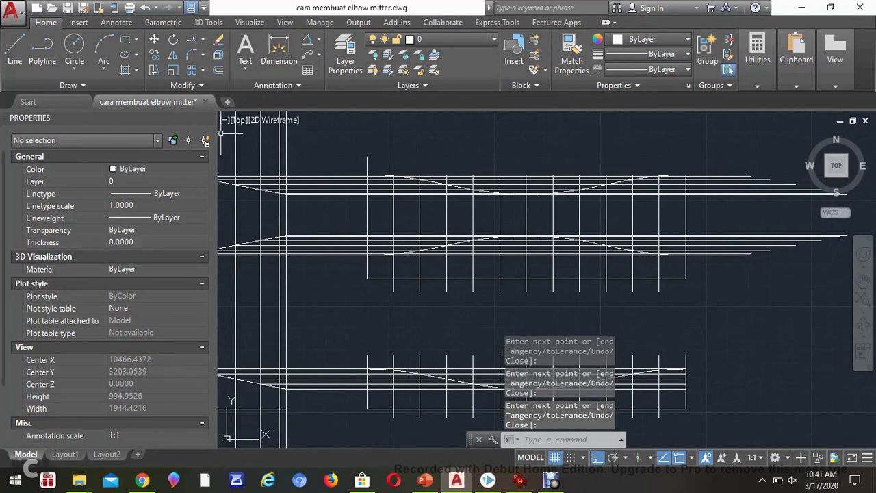
middle_click_drag(711, 245, 649, 205)
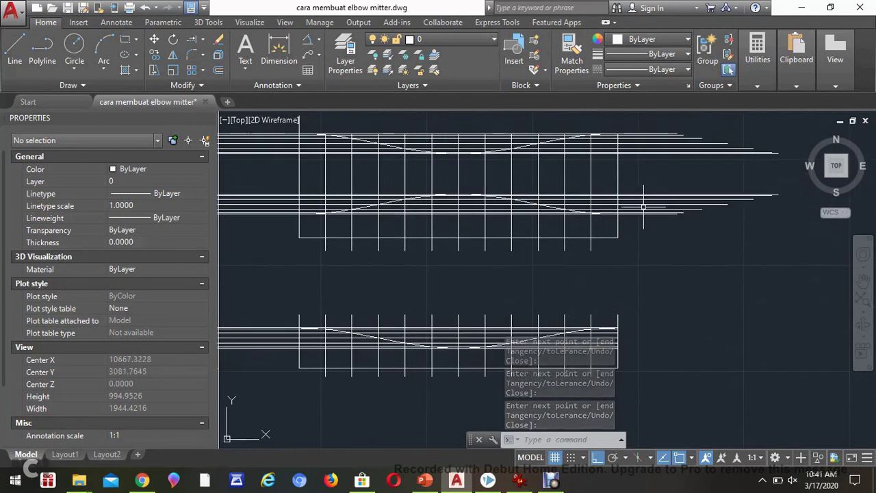
left_click(539, 204)
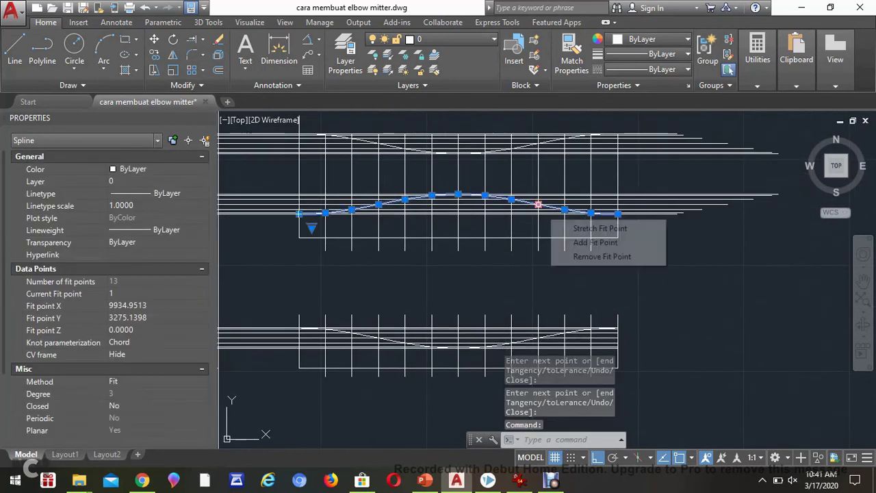
left_click(500, 149)
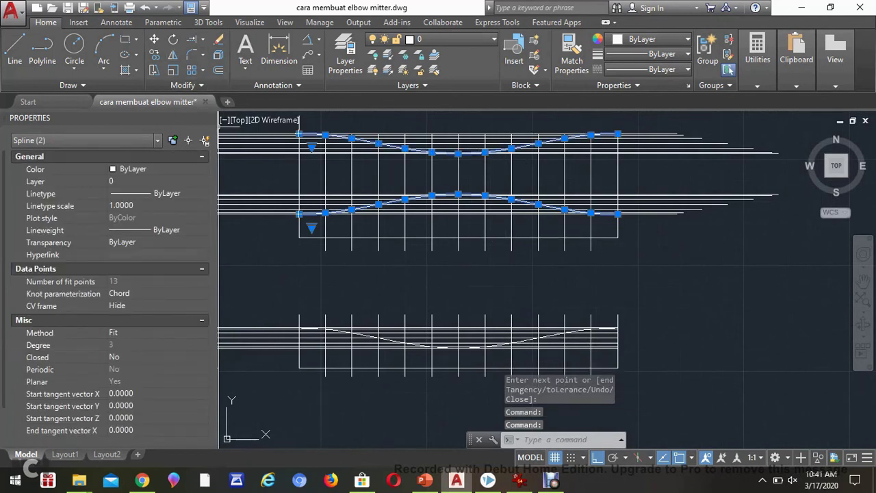
left_click(154, 55)
scroll(420, 245, "down", 2)
middle_click_drag(477, 265, 391, 280)
left_click(391, 279)
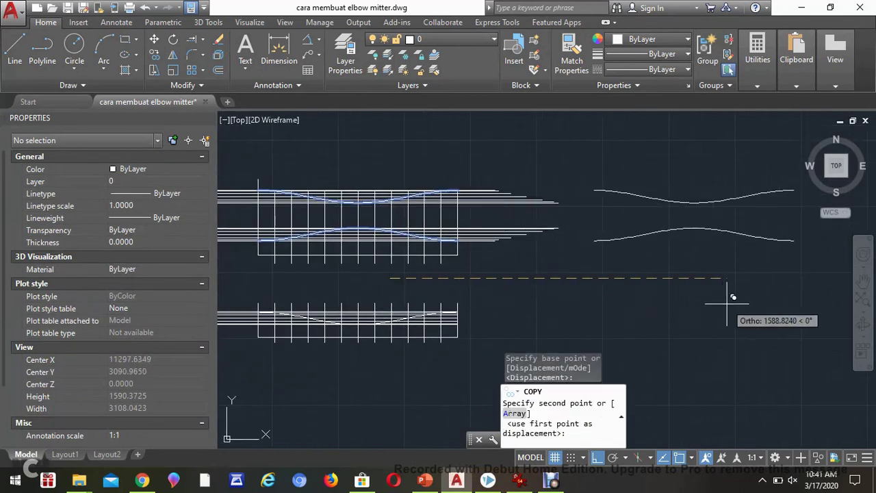
key("Escape")
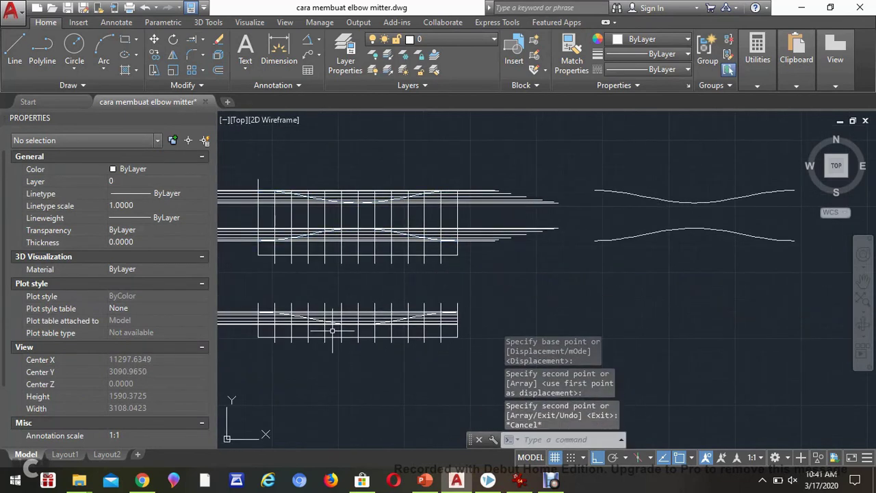
Copy the end segment's spline and straight baseline about 1600 units horizontally to the right, below the copied middle-segment curves
left_click(257, 335)
scroll(264, 318, "up", 4)
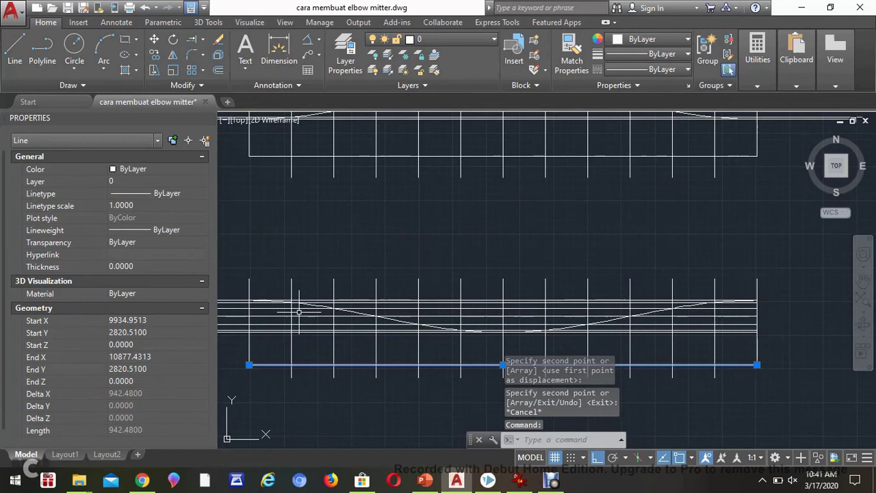
left_click(347, 312)
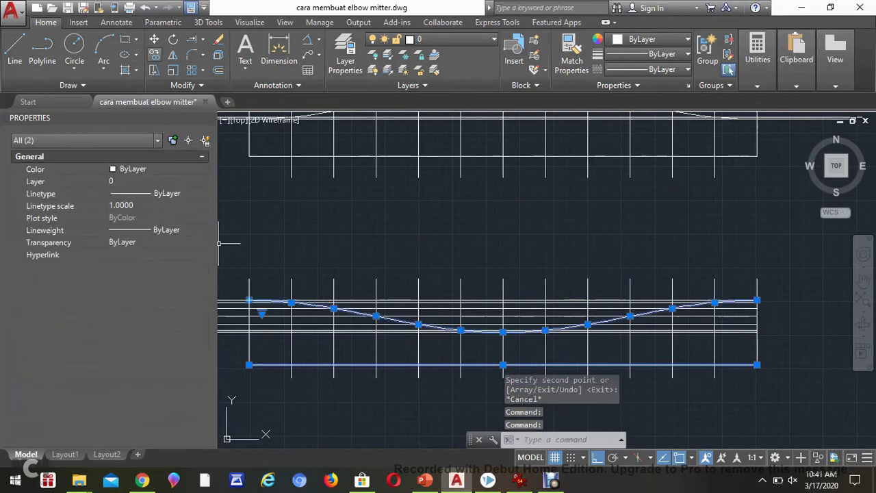
left_click(154, 54)
left_click(264, 247)
middle_click_drag(556, 235, 554, 238)
scroll(553, 237, "down", 4)
scroll(109, 239, "down", 3)
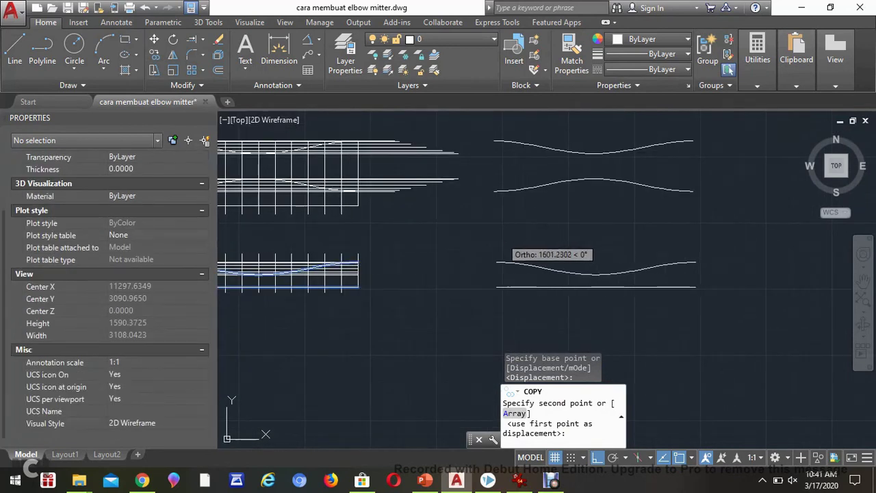
left_click(502, 239)
key("Escape")
Close both ends of the copied end-segment outline with vertical lines from the baseline's endpoints to the spline's endpoints
left_click(14, 52)
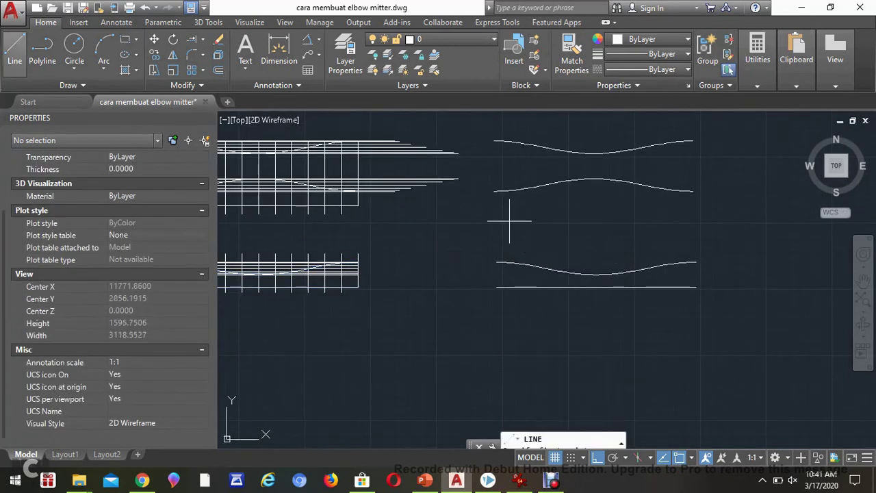
left_click(498, 286)
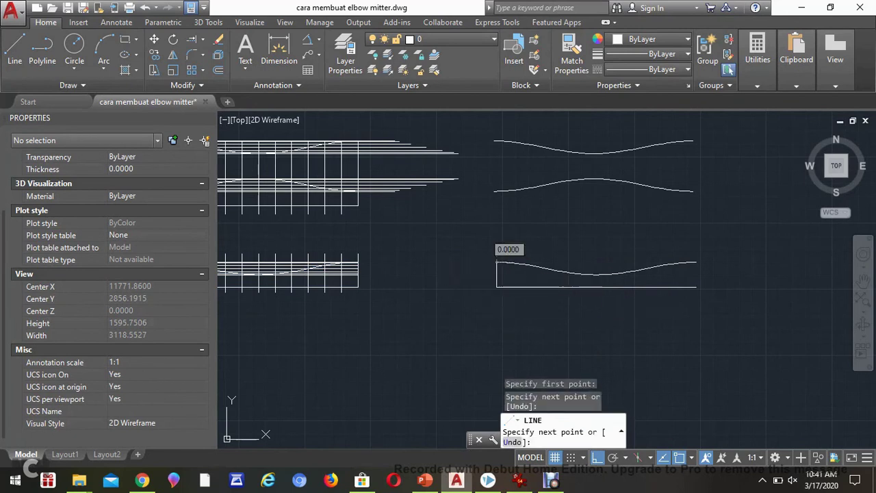
left_click(497, 262)
key("Escape")
left_click(14, 52)
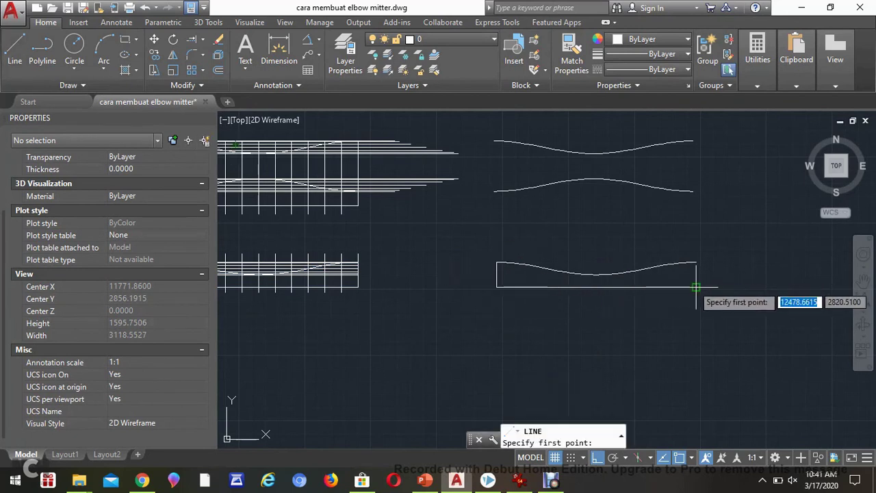
left_click(696, 287)
left_click(696, 262)
key("Escape")
Try to join the left ends of the two copied middle-segment splines with a line, and undo that line
key("Return")
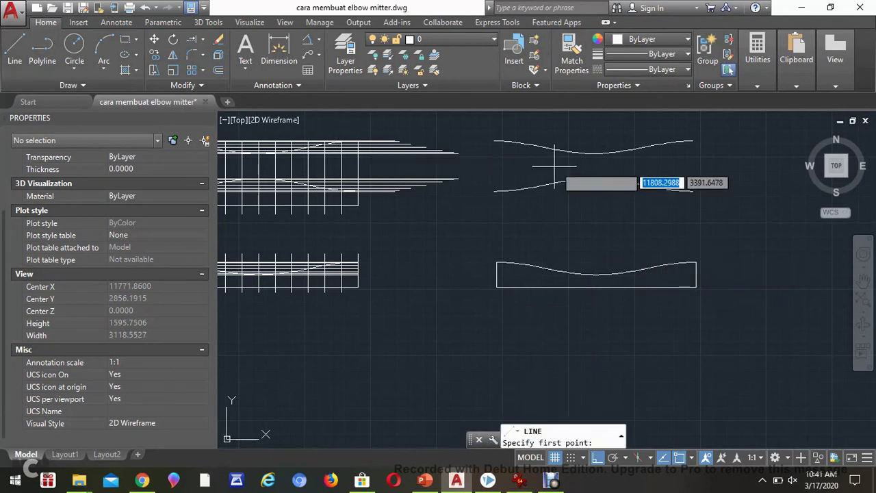
left_click(495, 141)
left_click(494, 191)
key("Escape")
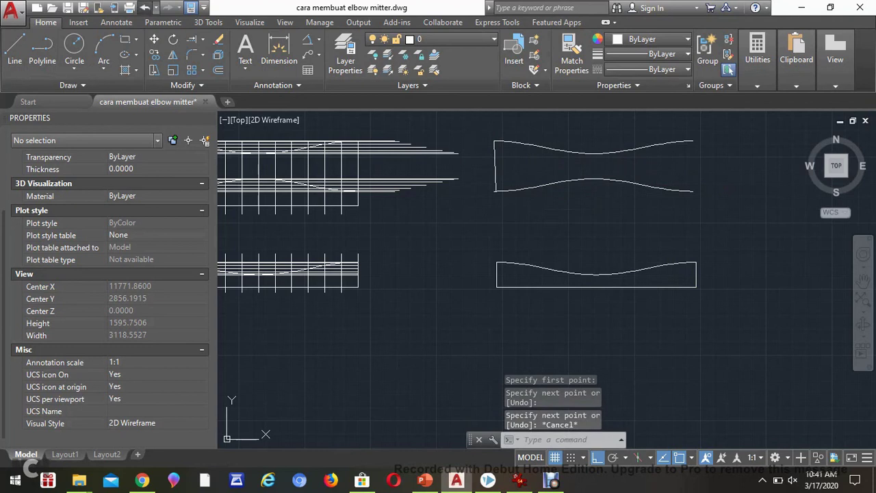
key("ctrl+z")
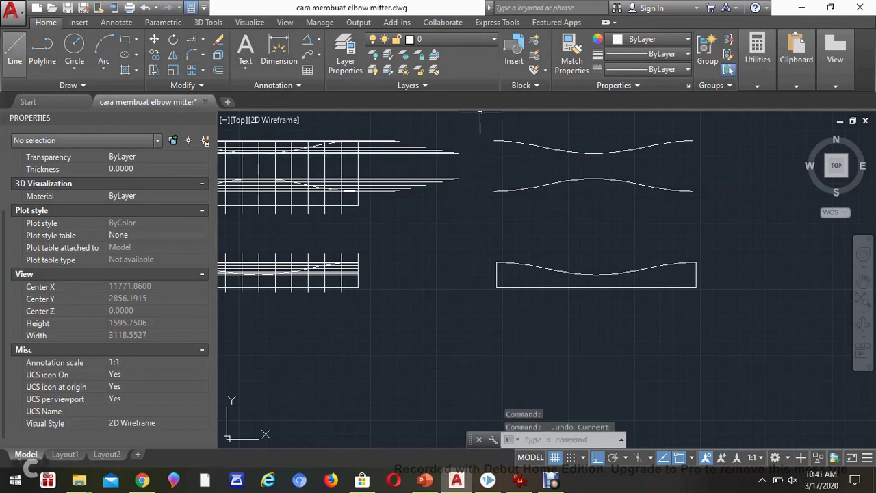
Close both ends of the copied middle-segment outline with vertical lines joining the endpoints of its upper and lower splines
key("Return")
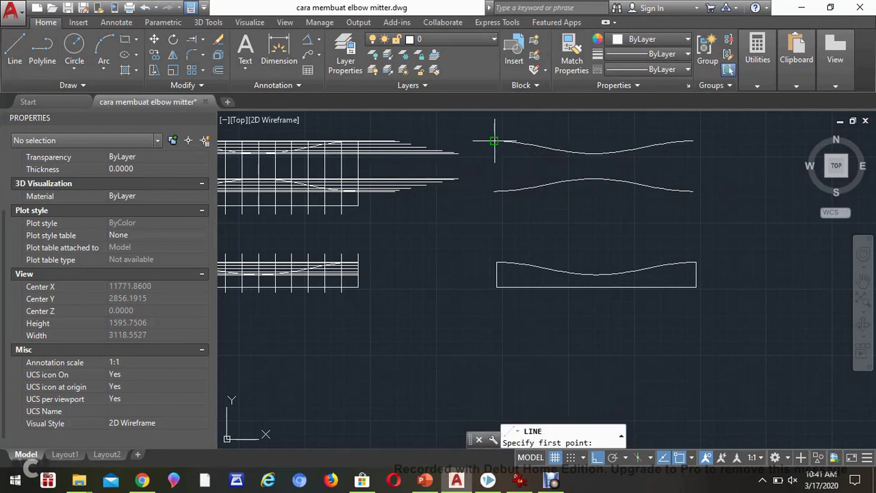
left_click(494, 141)
left_click(494, 191)
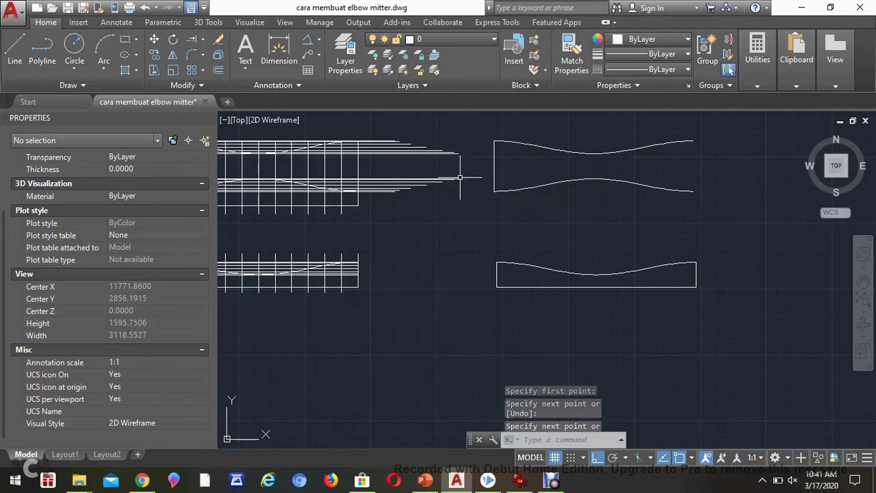
left_click(15, 52)
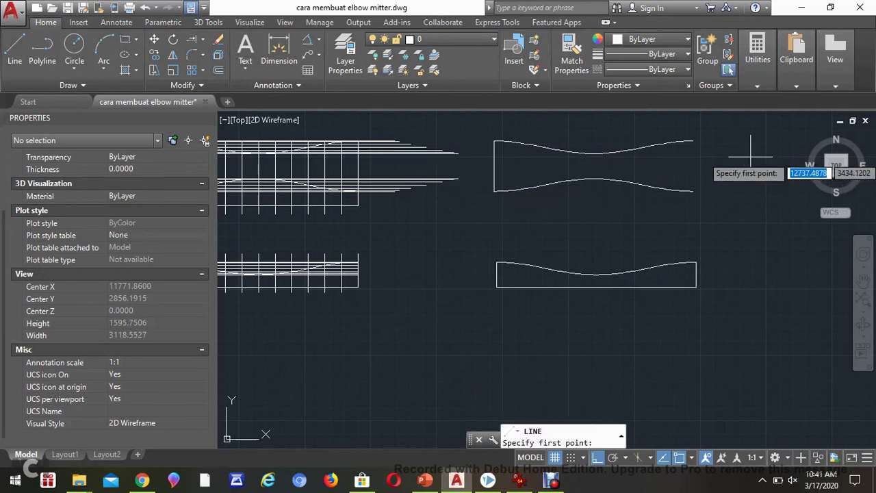
left_click(693, 142)
left_click(694, 191)
key("Escape")
Copy both gridded developments, middle and end segment with their splines and vertical lines, straight down into the empty area below the originals
scroll(734, 225, "down", 2)
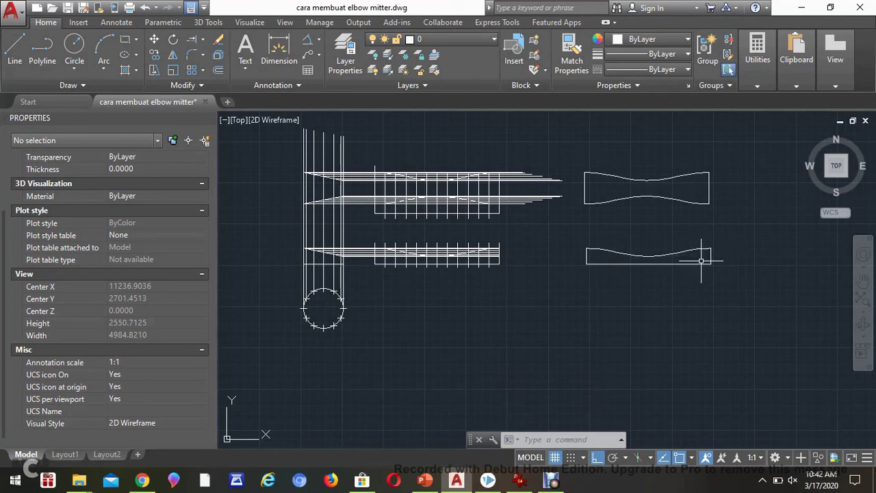
left_click(363, 157)
left_click(511, 234)
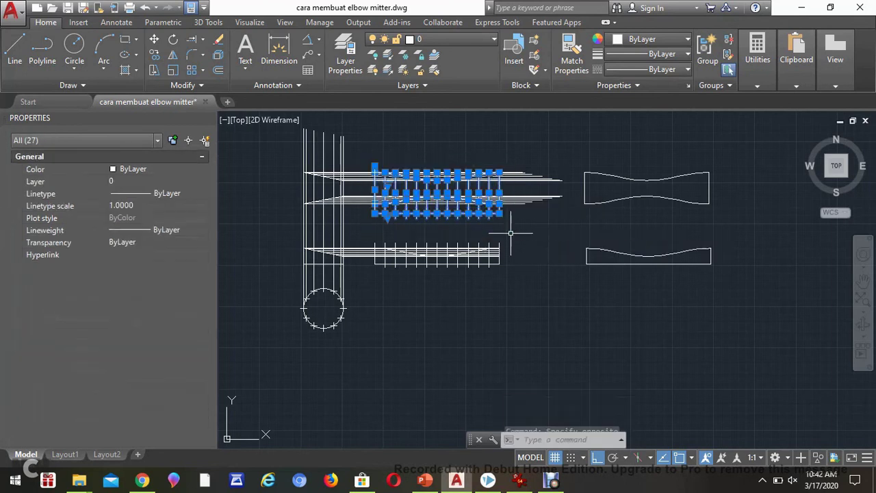
left_click(367, 232)
left_click(520, 285)
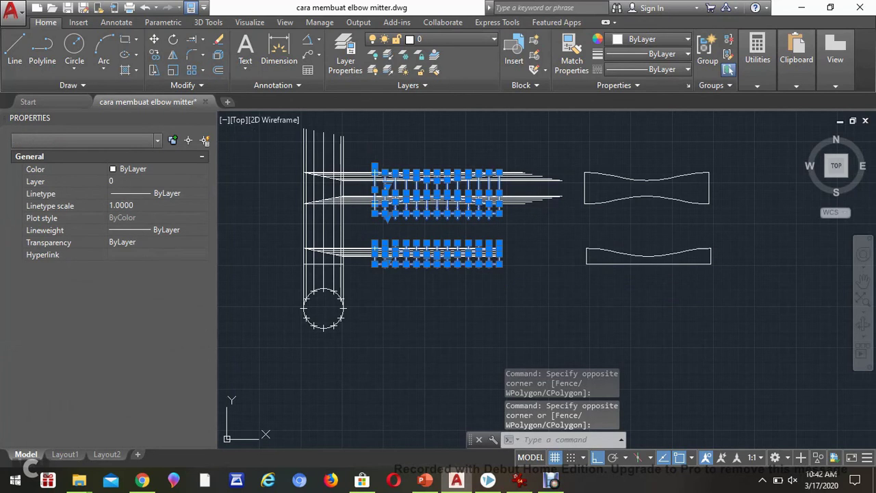
type("co")
key("Return")
left_click(553, 141)
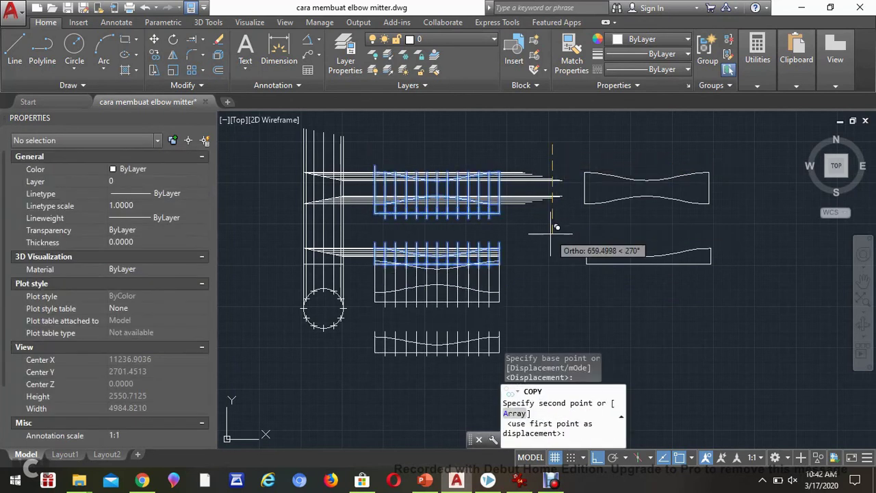
left_click(549, 286)
middle_click_drag(571, 288, 533, 219)
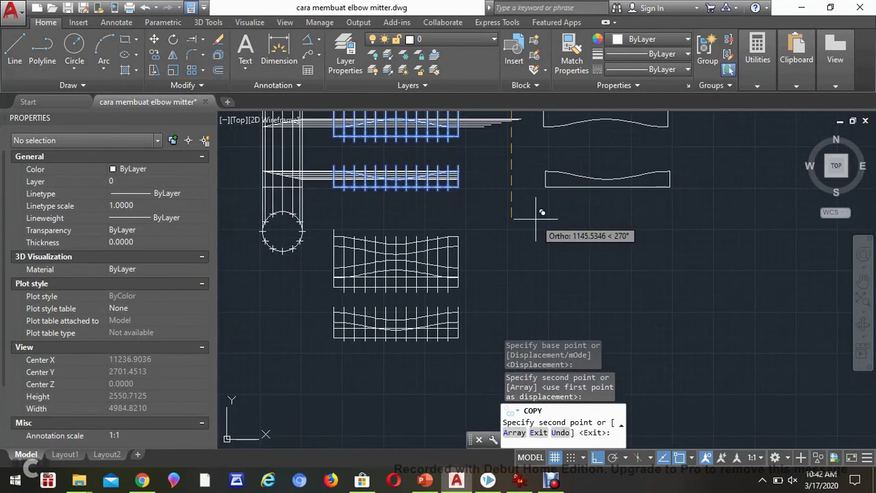
key("Escape")
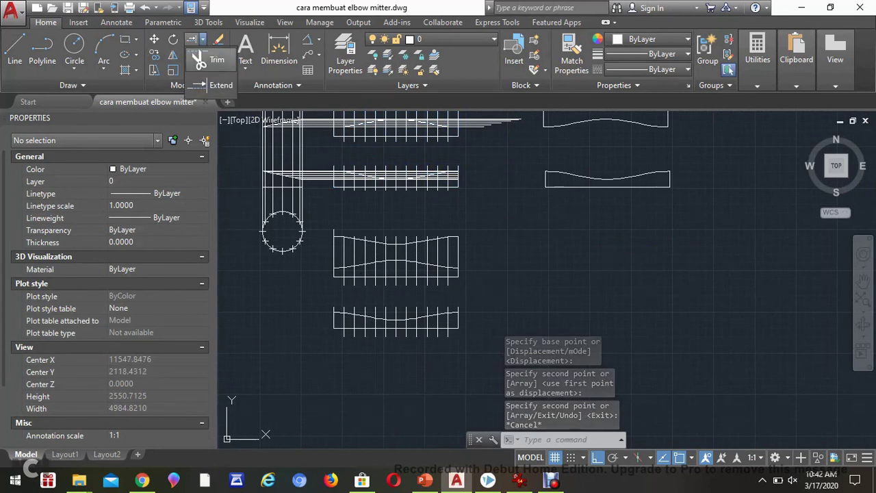
Trim the vertical lines projecting above the copied end-segment's spline, using the spline and the straight baseline as cutting edges
left_click(193, 39)
scroll(413, 261, "up", 4)
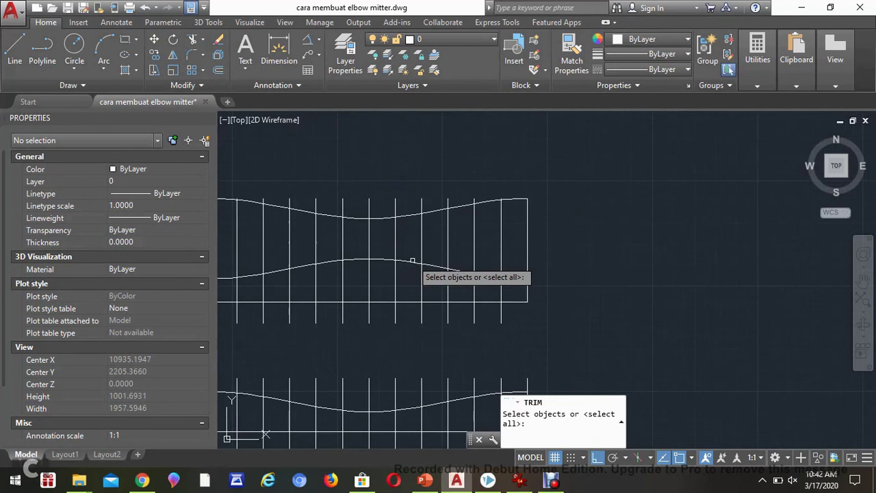
scroll(458, 173, "down", 2)
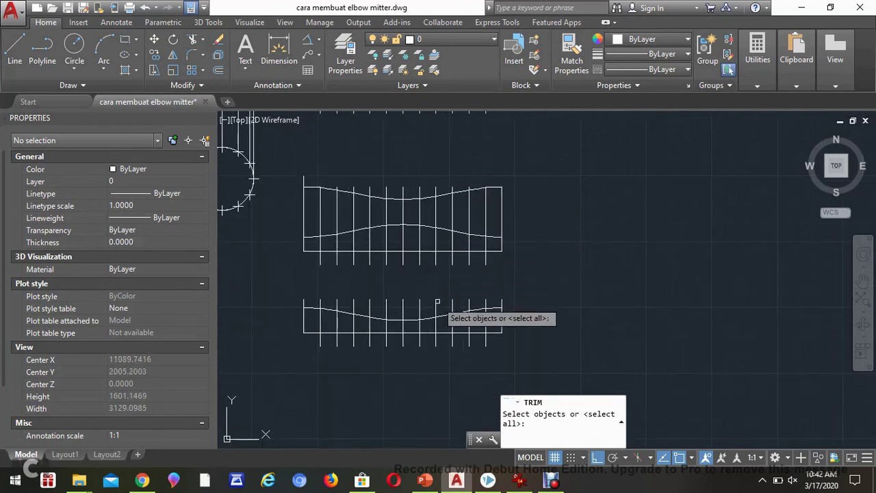
left_click(479, 310)
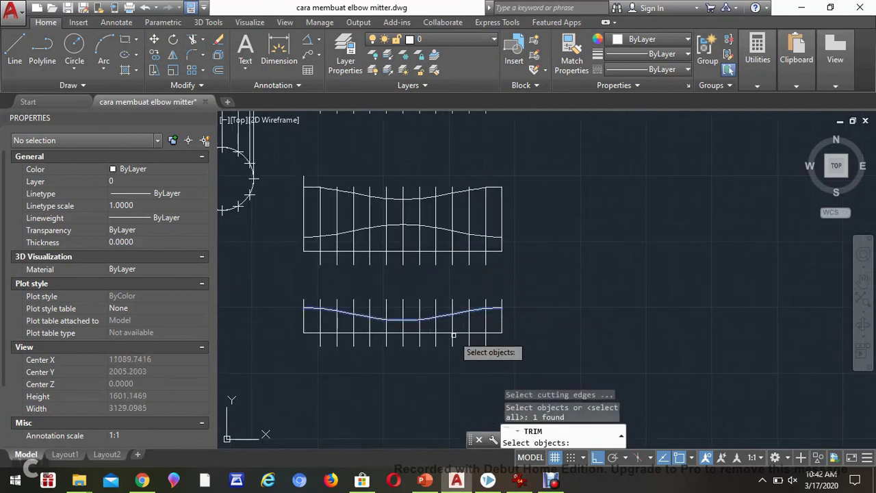
left_click(459, 334)
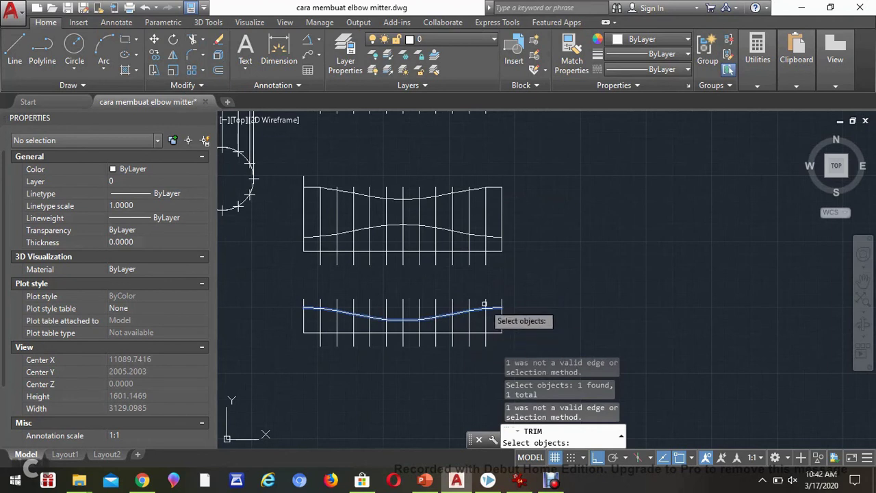
scroll(468, 274, "up", 3)
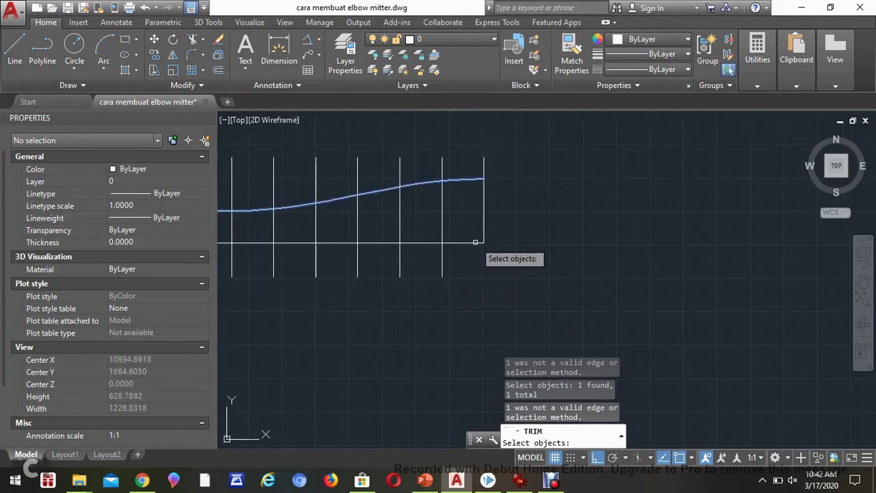
left_click(478, 243)
scroll(480, 244, "down", 4)
left_click(539, 277)
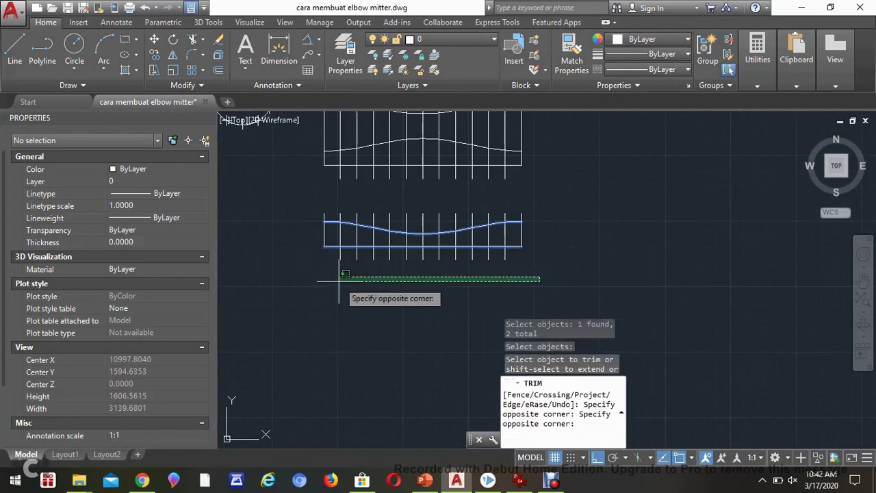
left_click(319, 280)
left_click(540, 212)
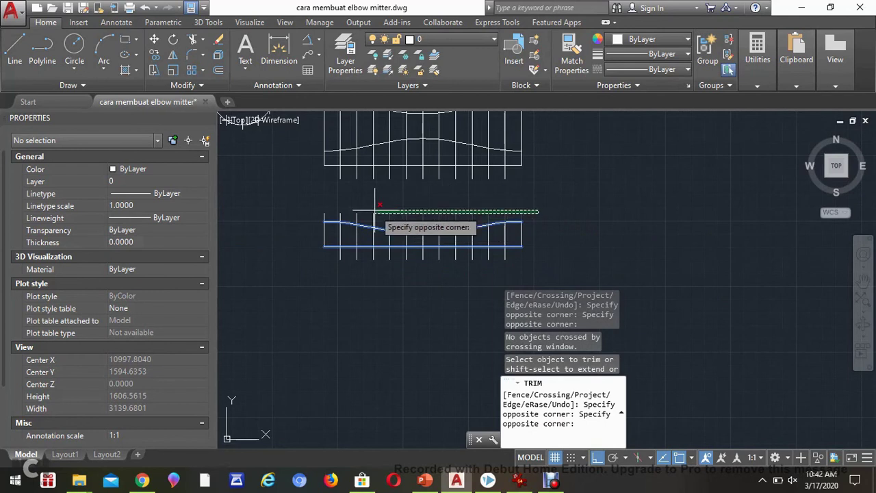
left_click(315, 211)
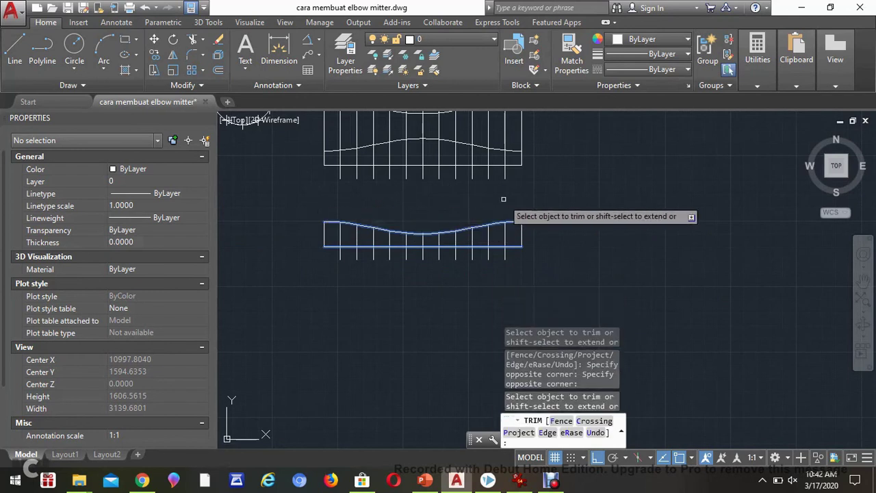
key("Escape")
Trim the interior vertical grid lines below the copied middle-segment's lower spline, using its upper and lower splines as cutting edges
middle_click_drag(426, 204, 407, 275)
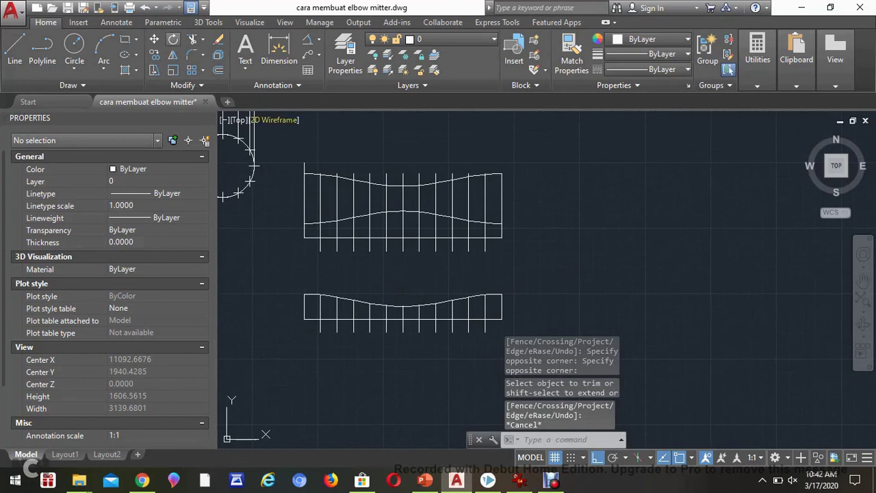
left_click(192, 39)
left_click(312, 169)
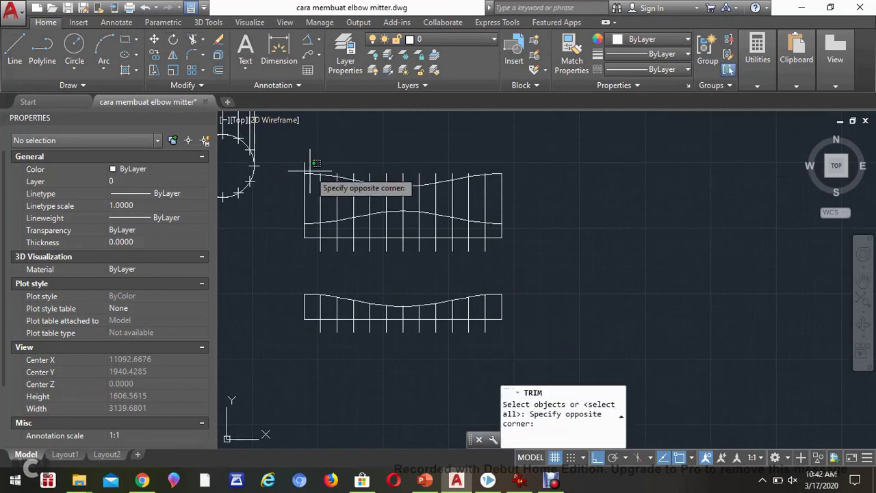
left_click(306, 178)
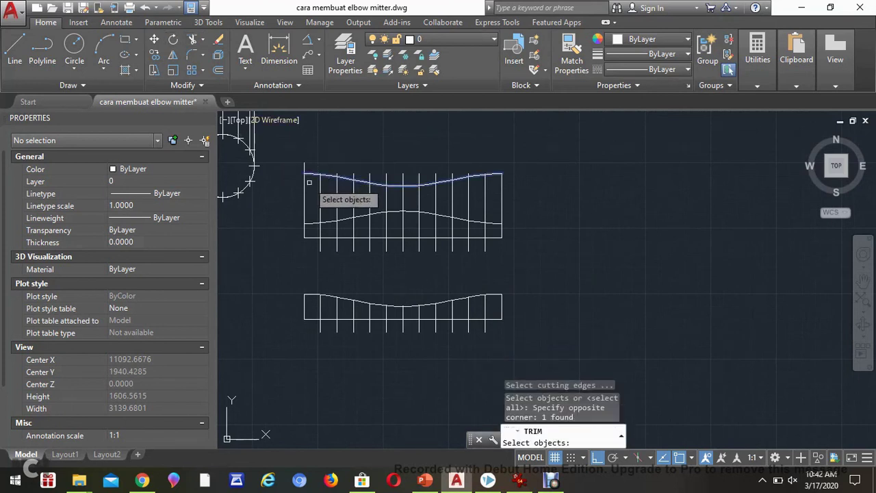
left_click(312, 223)
key("Return")
left_click(519, 256)
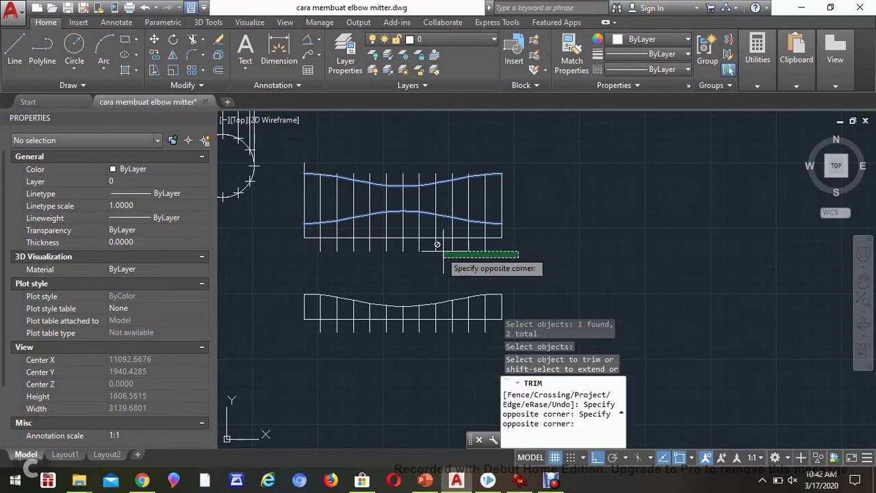
left_click(327, 244)
left_click(493, 226)
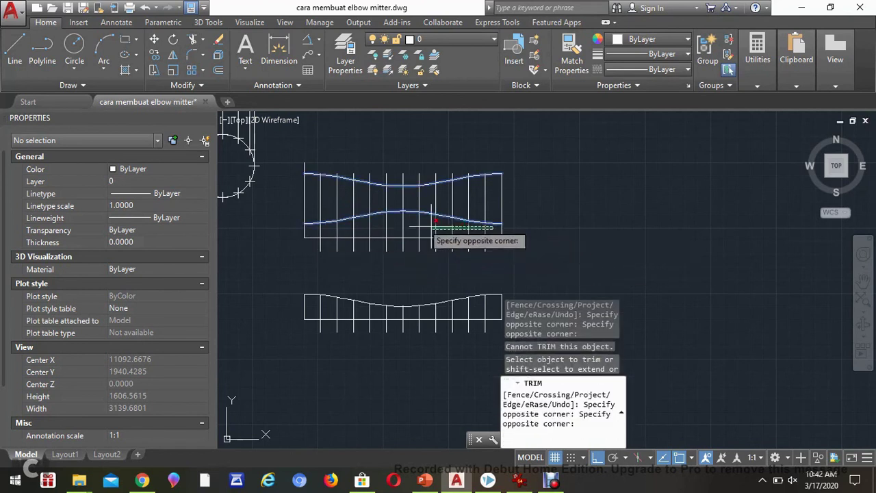
left_click(319, 226)
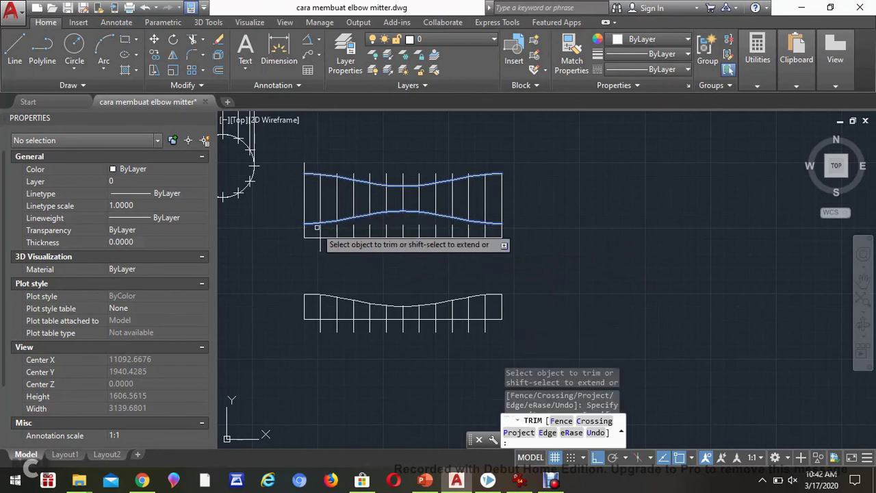
Trim the vertical line ends projecting above the copied middle-segment's upper spline, including the one at the left edge
left_click(459, 173)
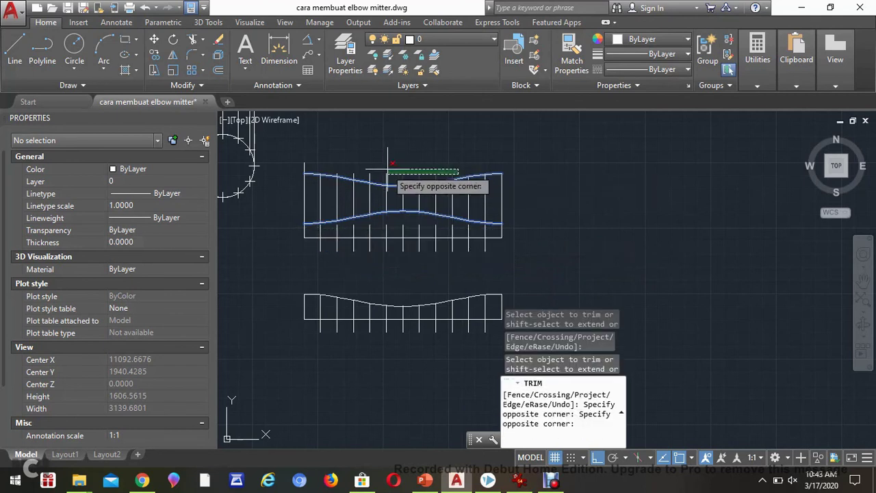
left_click(335, 161)
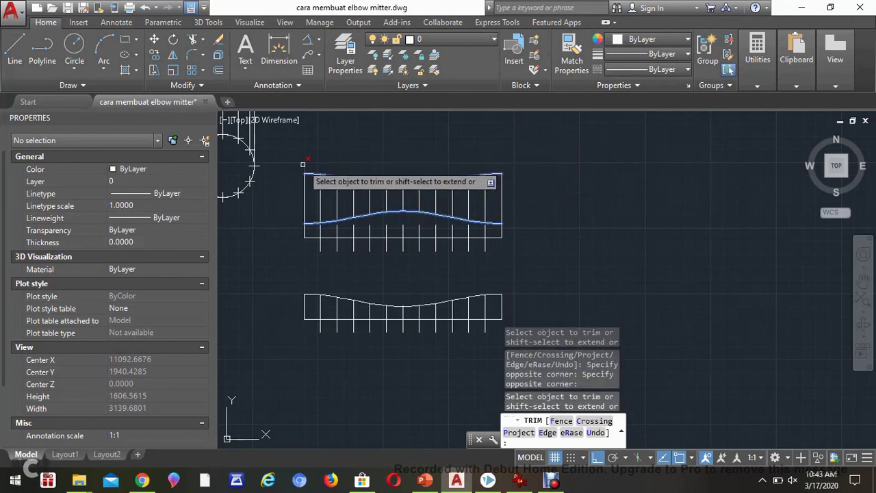
key("Return")
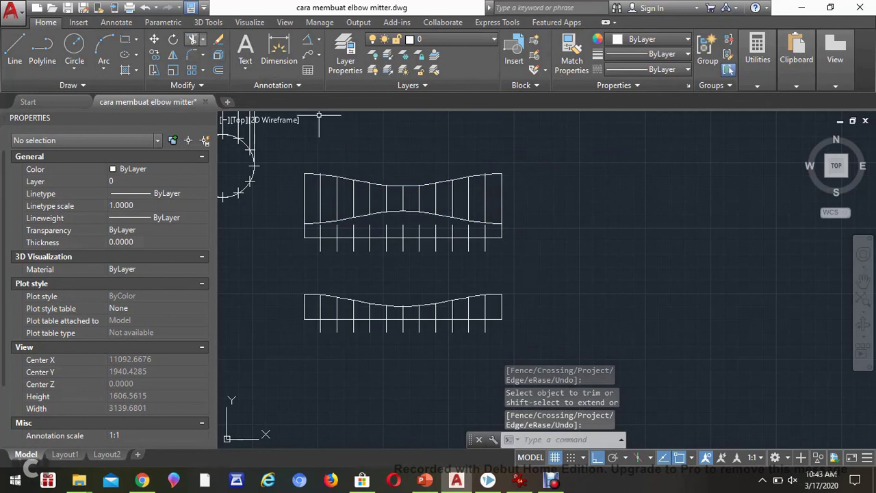
Trim both end verticals of the copied middle-segment below its lower spline, using that spline as the cutting edge
key("Return")
left_click(390, 212)
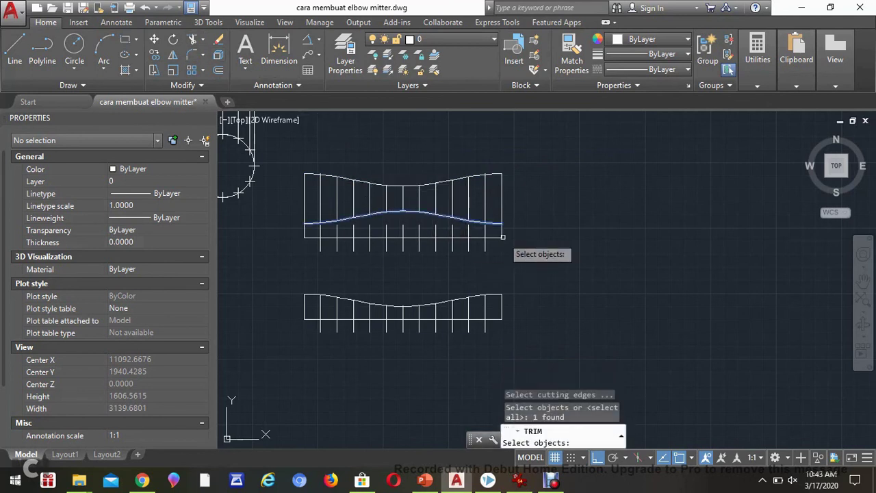
key("Return")
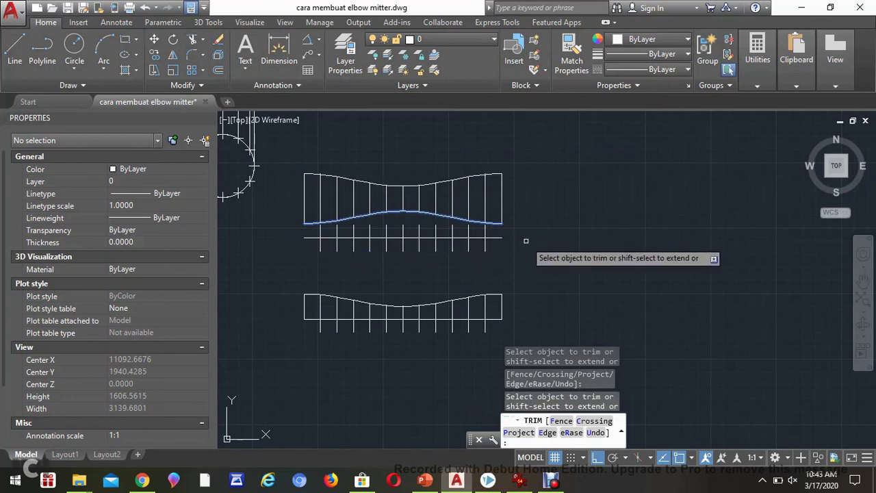
key("Escape")
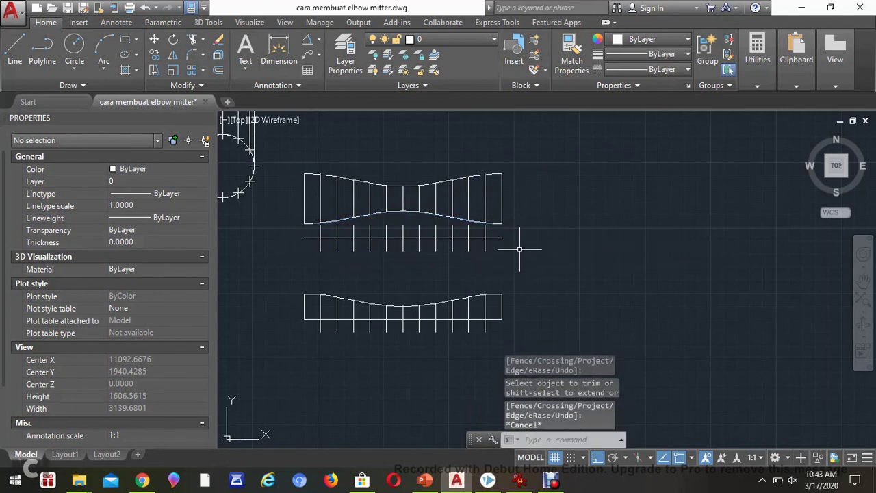
Set the point display mode PDMODE to 0
type("pdmod")
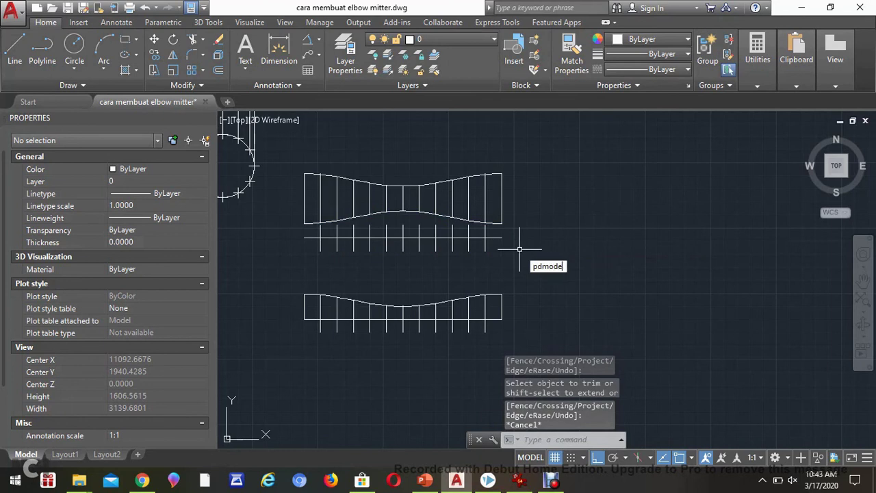
type("e")
key("Return")
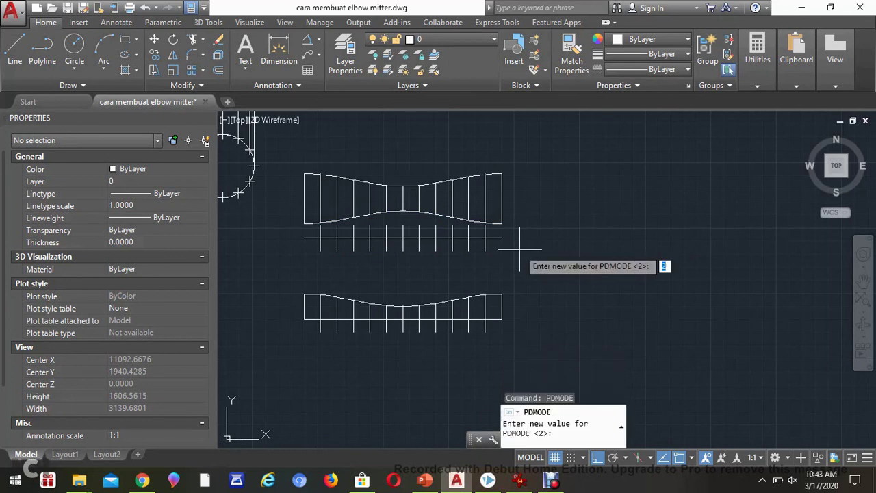
type("0")
key("Return")
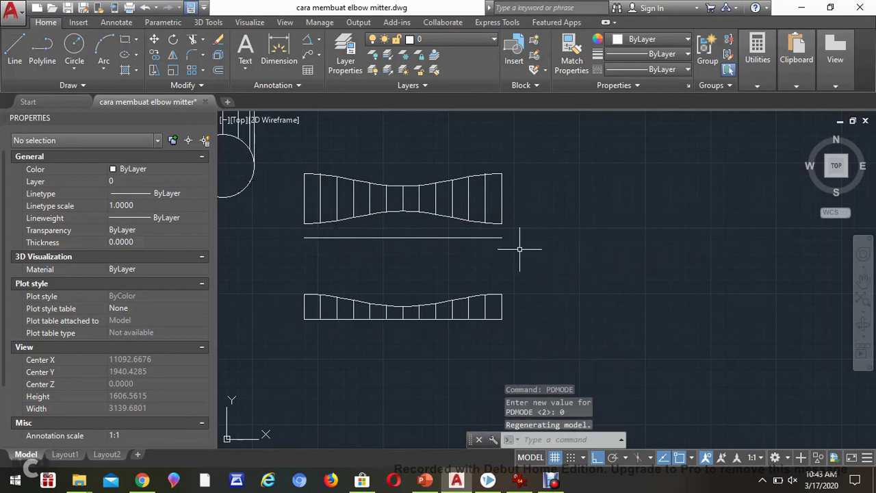
Delete the leftover horizontal baseline below the copied middle-segment development and the division points along it
left_click(499, 238)
key("Delete")
left_click(310, 234)
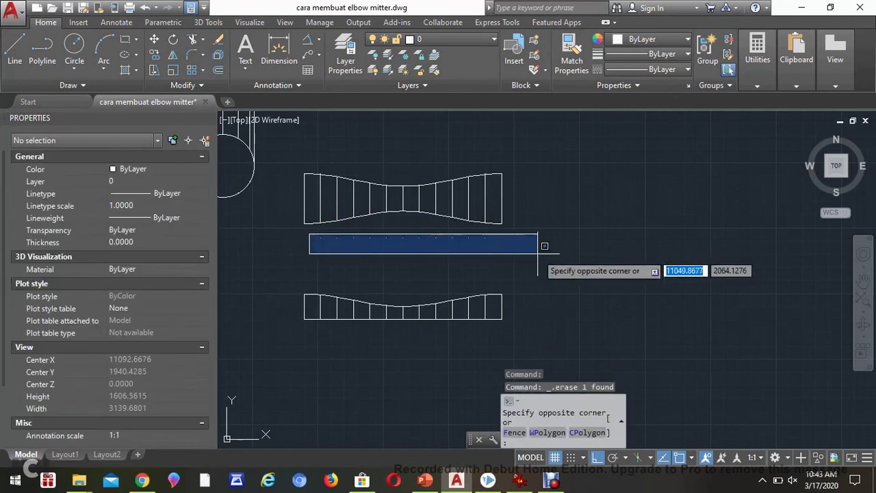
left_click(560, 252)
key("Delete")
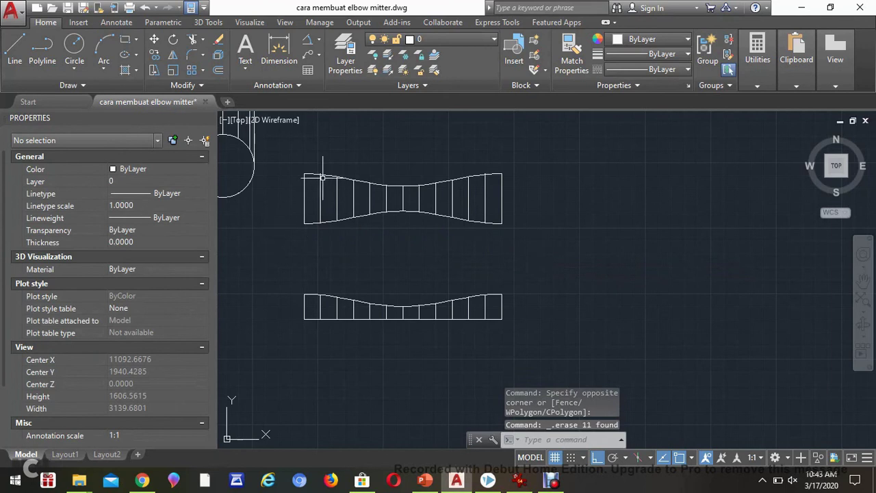
Move the whole copied end-segment development straight up, closer to the copied middle-segment development
scroll(291, 220, "up", 3)
scroll(340, 183, "down", 1)
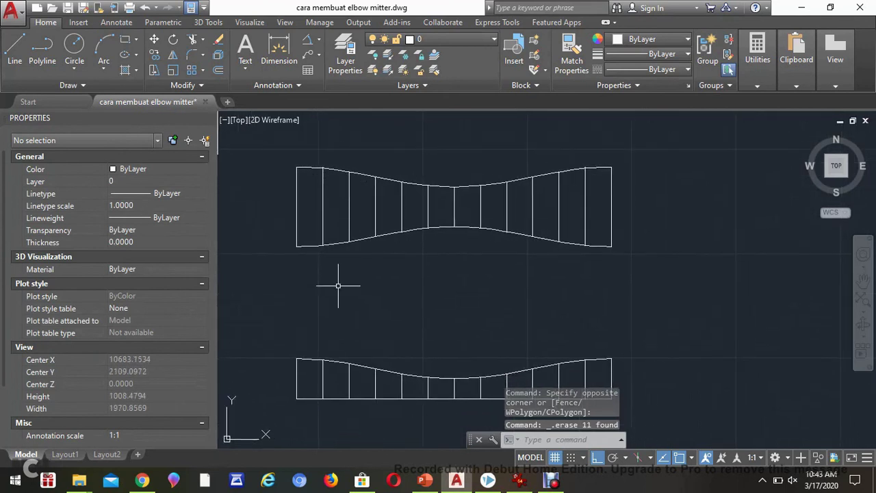
scroll(286, 327, "down", 2)
left_click(285, 334)
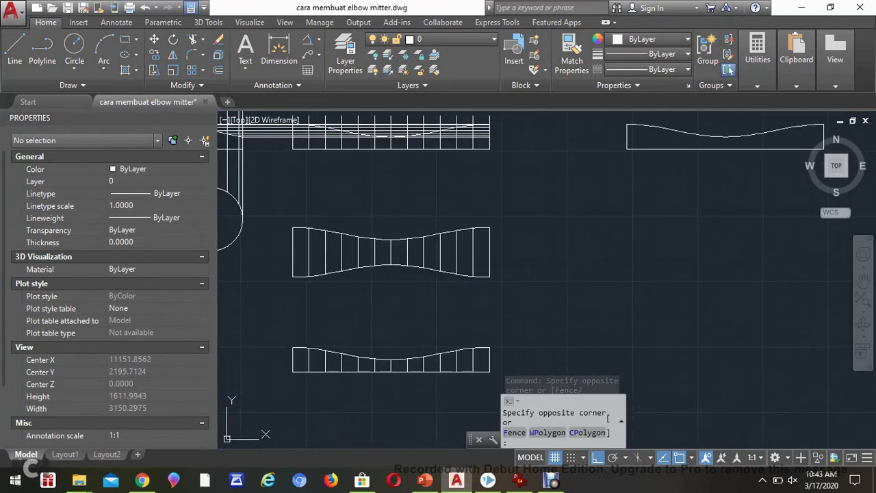
left_click(500, 383)
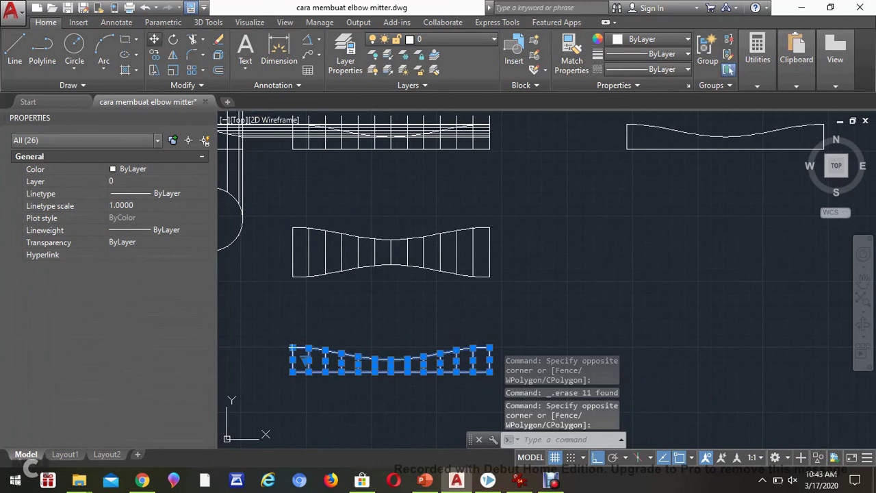
left_click(154, 39)
left_click(524, 326)
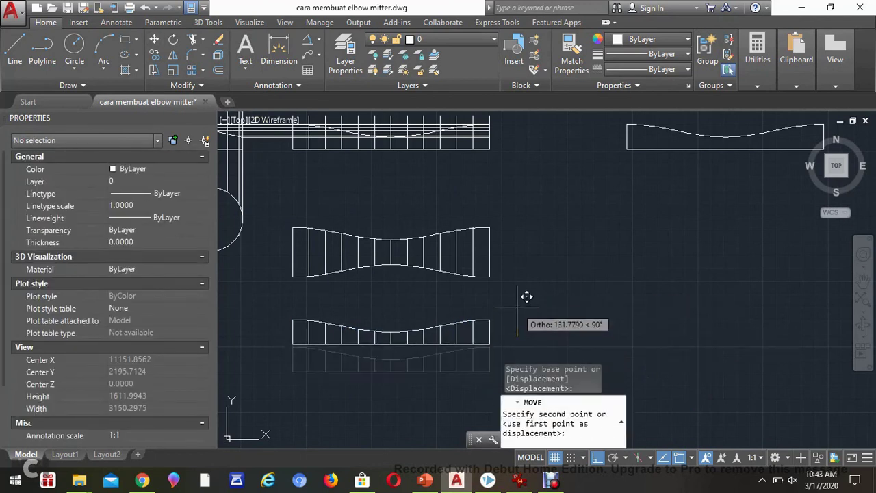
left_click(517, 310)
scroll(593, 258, "down", 3)
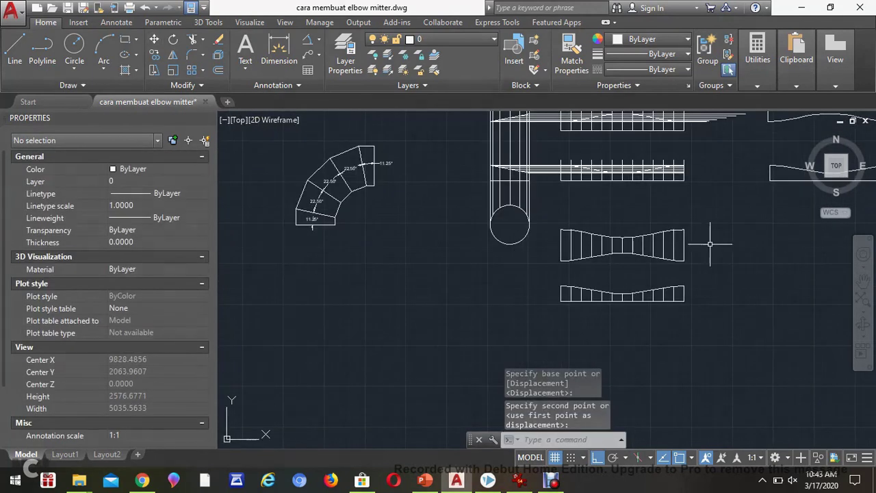
scroll(332, 205, "up", 3)
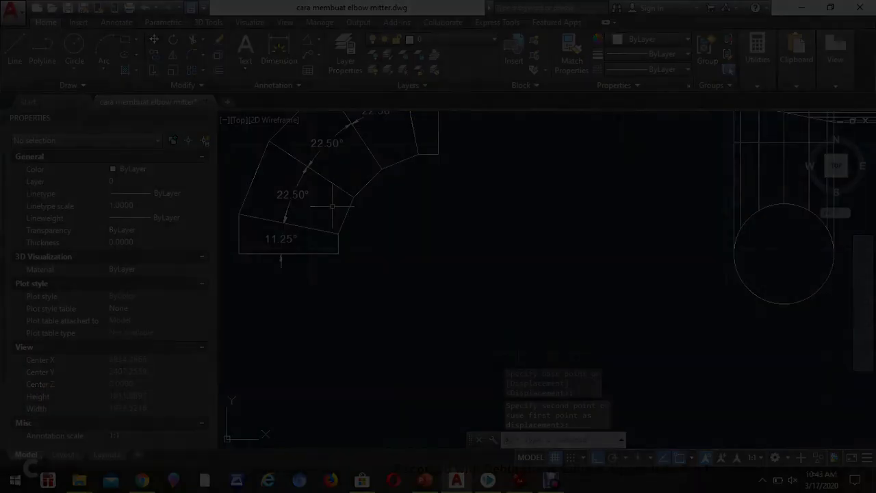